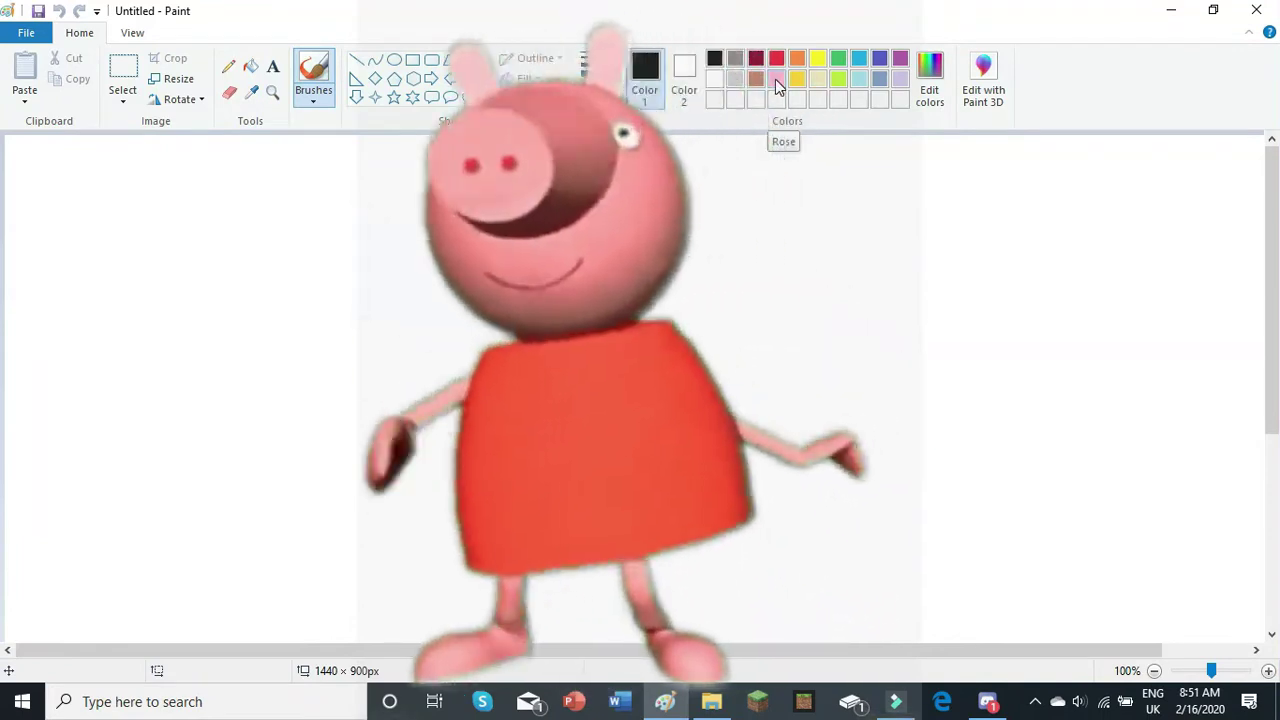
# - Draw the pig's head outline and an ear in pink
pyautogui.click(775, 79)
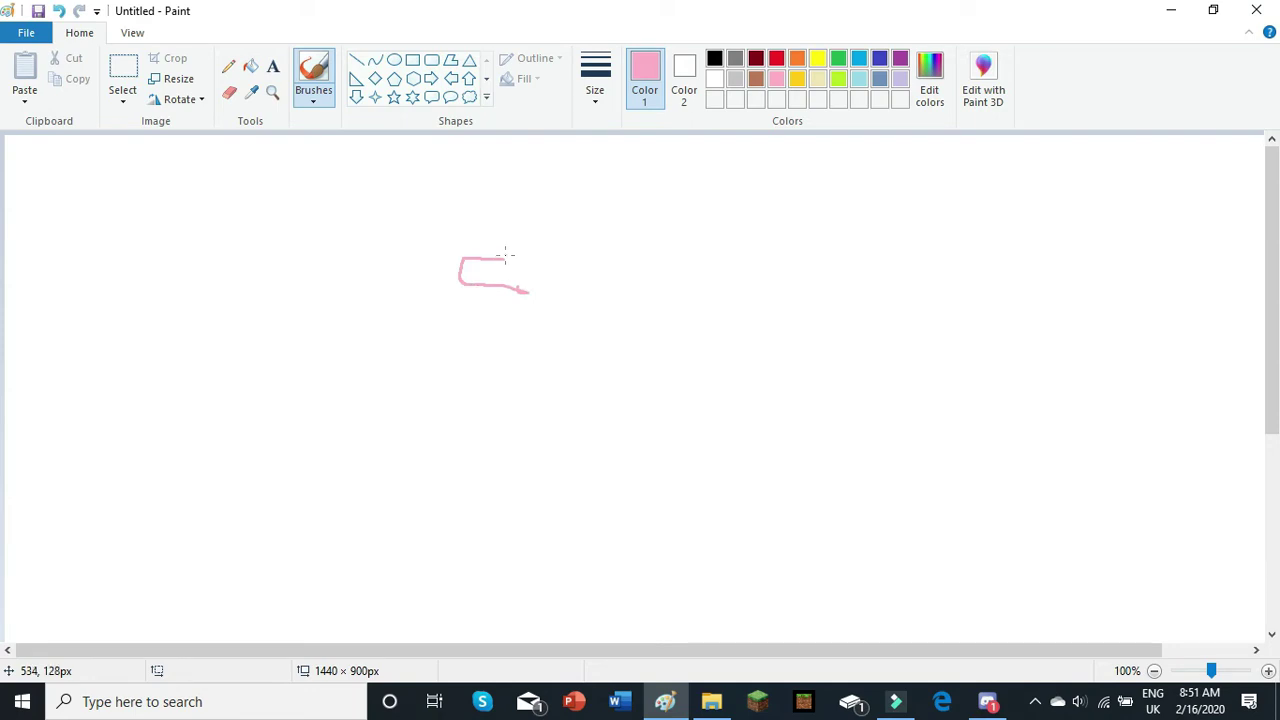
pyautogui.moveTo(519, 244); pyautogui.dragTo(619, 243)
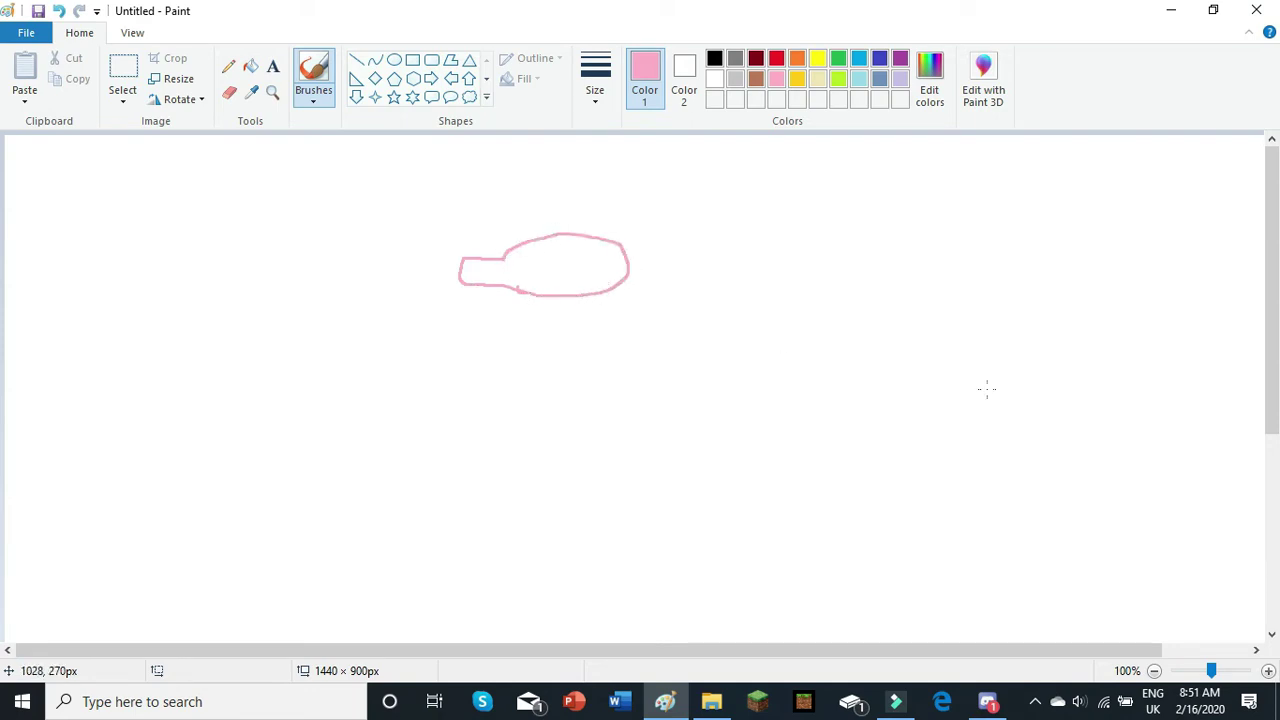
pyautogui.moveTo(521, 240); pyautogui.dragTo(540, 228)
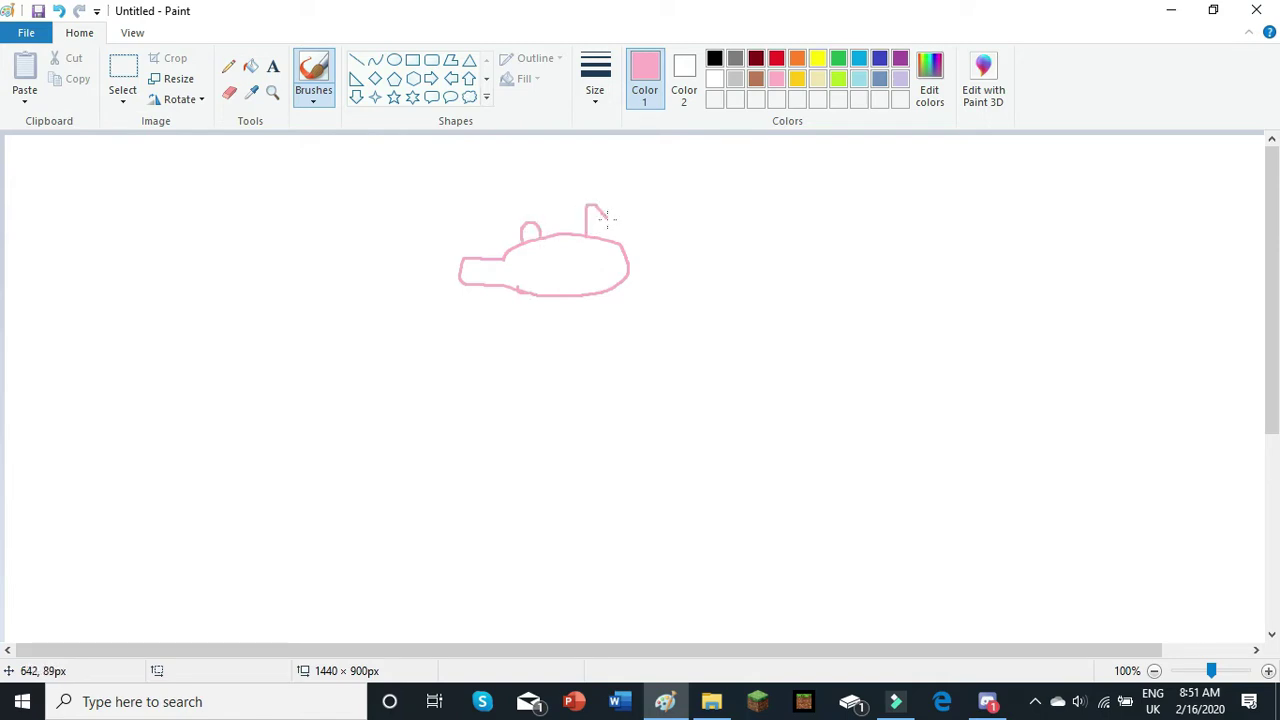
# - Fill the head, small ear and tall ear solid pink
pyautogui.click(250, 66)
pyautogui.click(598, 256)
pyautogui.click(529, 233)
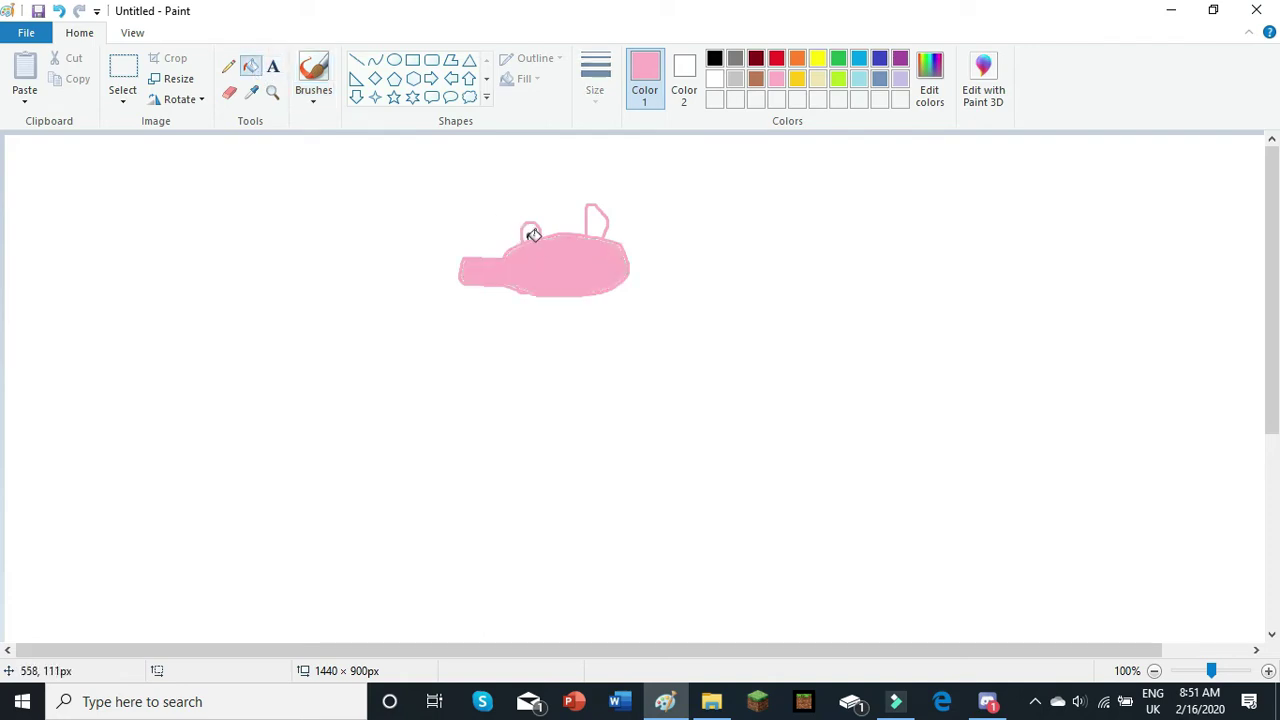
pyautogui.click(598, 217)
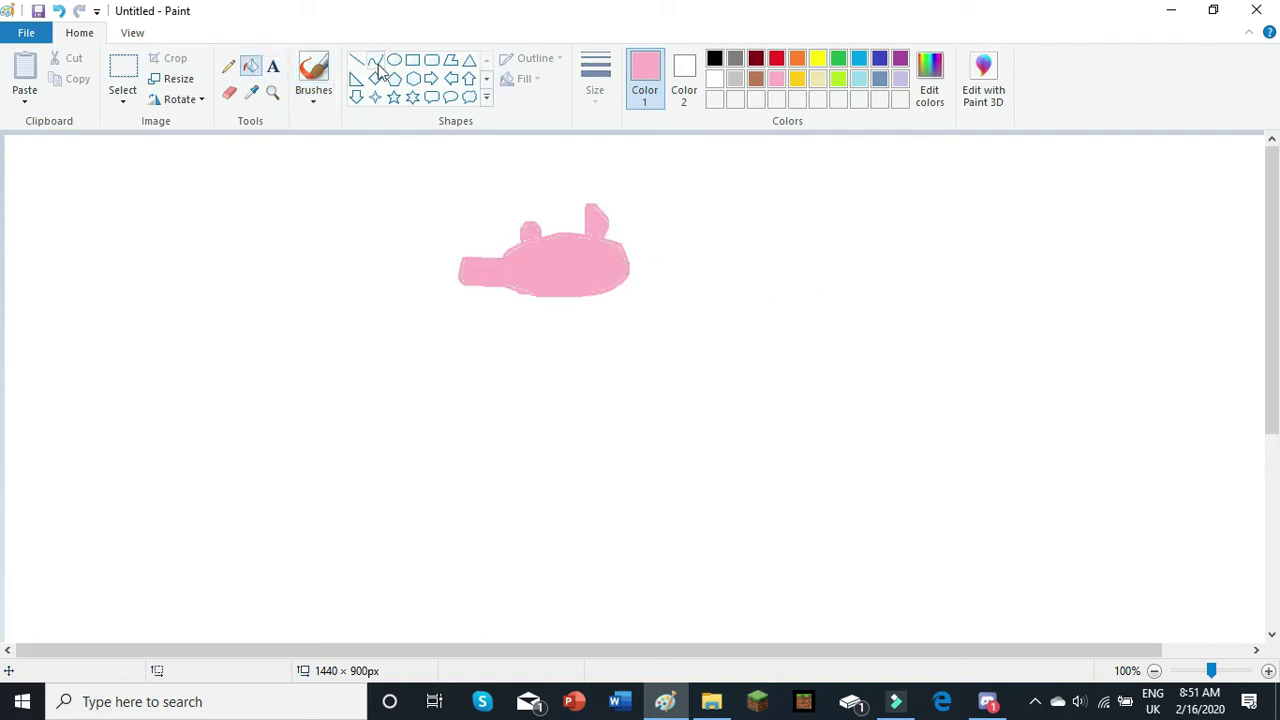
pyautogui.click(313, 72)
pyautogui.click(713, 59)
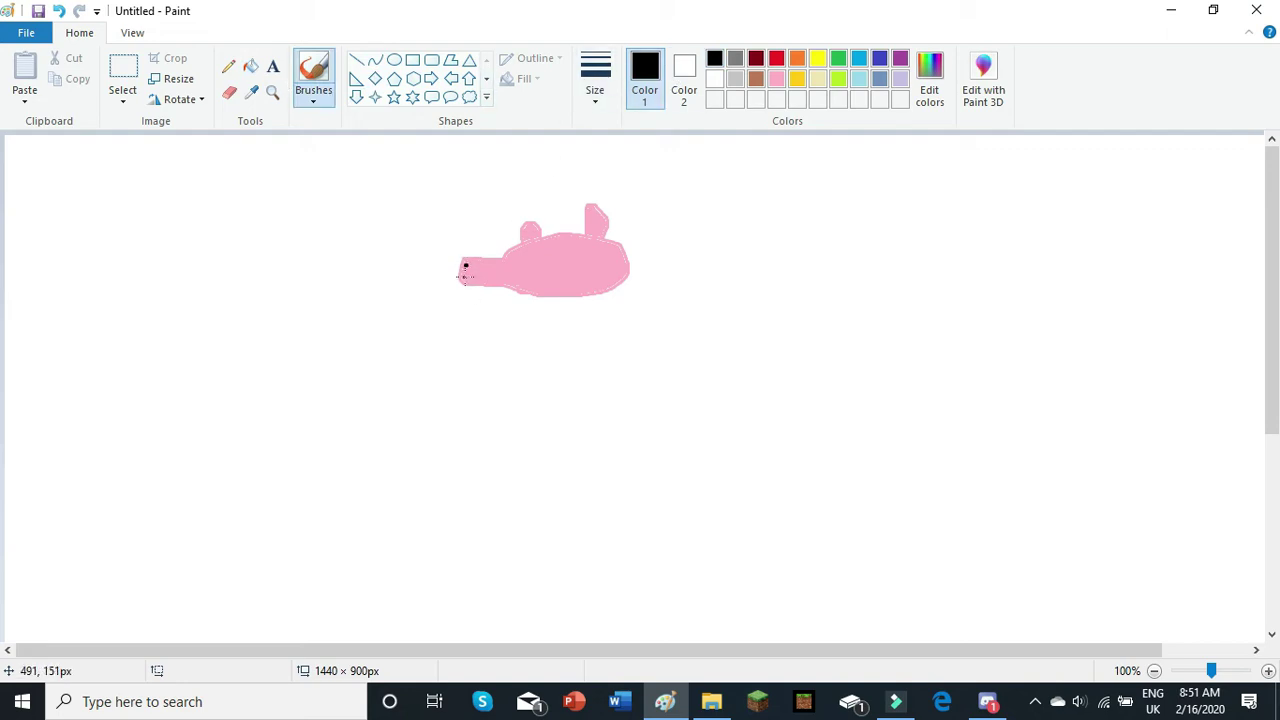
# - Paint two white eyes on the pig's face with a different brush style
pyautogui.click(313, 96)
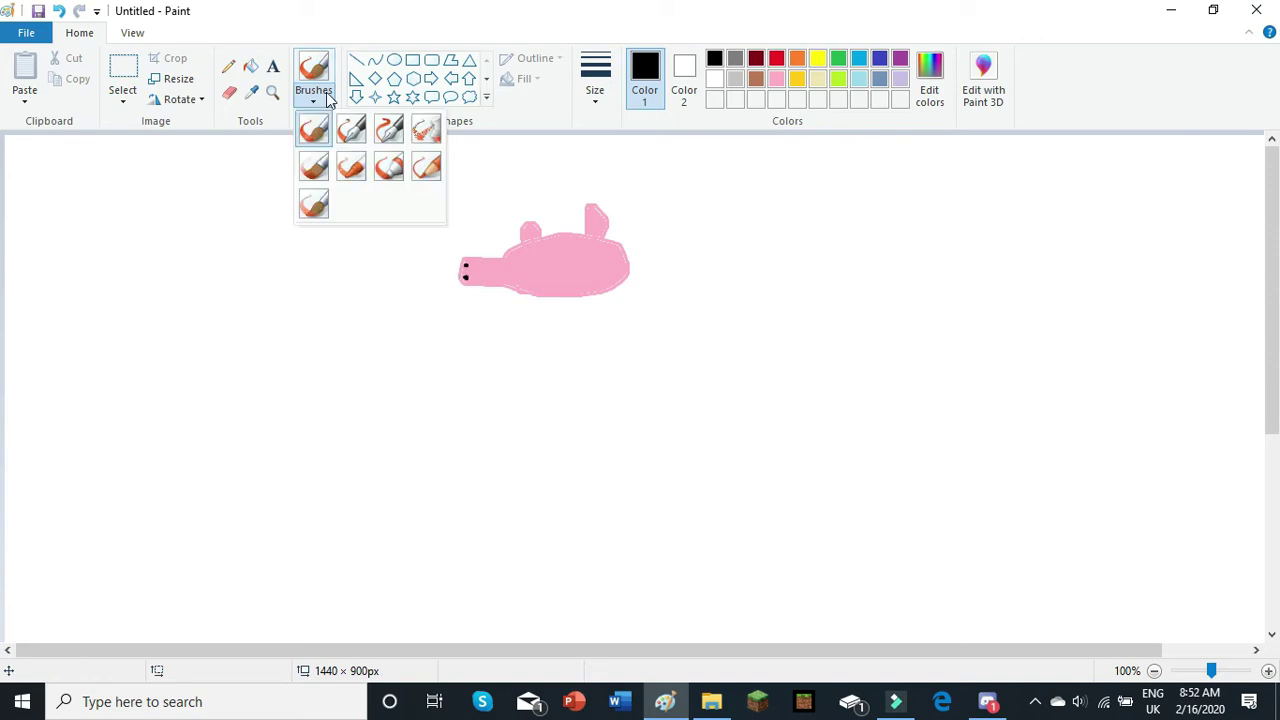
pyautogui.click(425, 138)
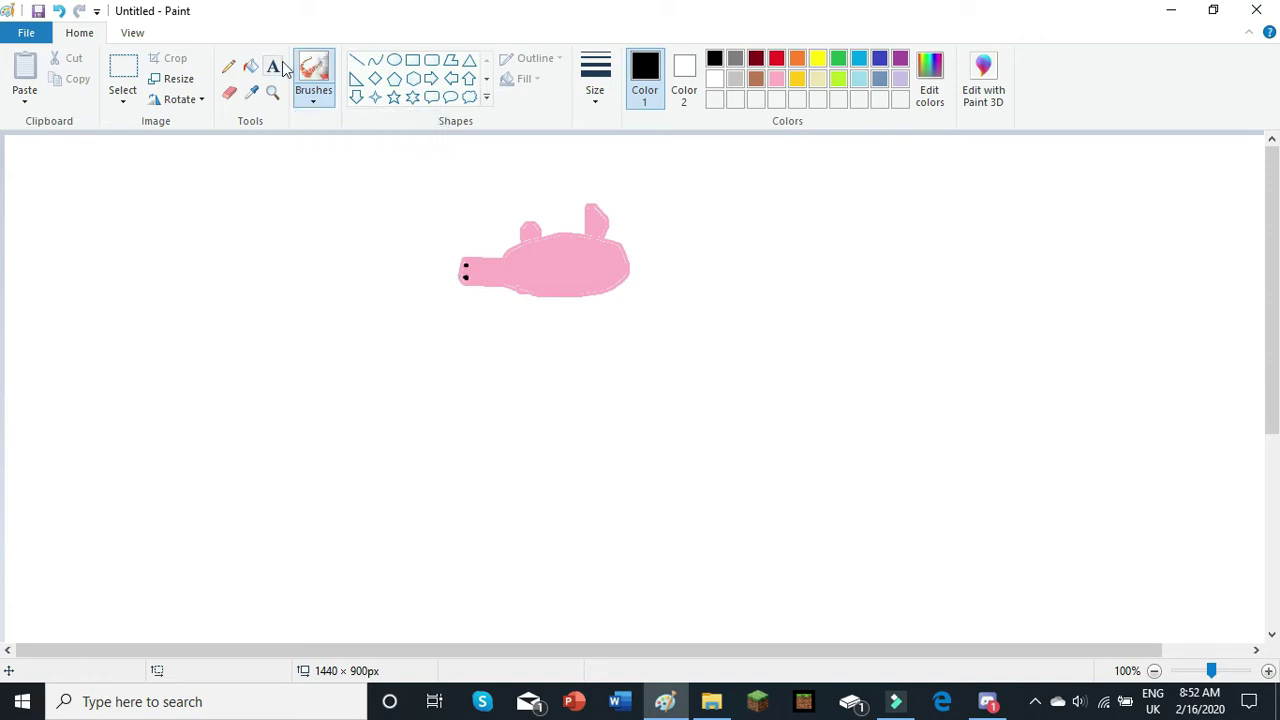
pyautogui.click(715, 80)
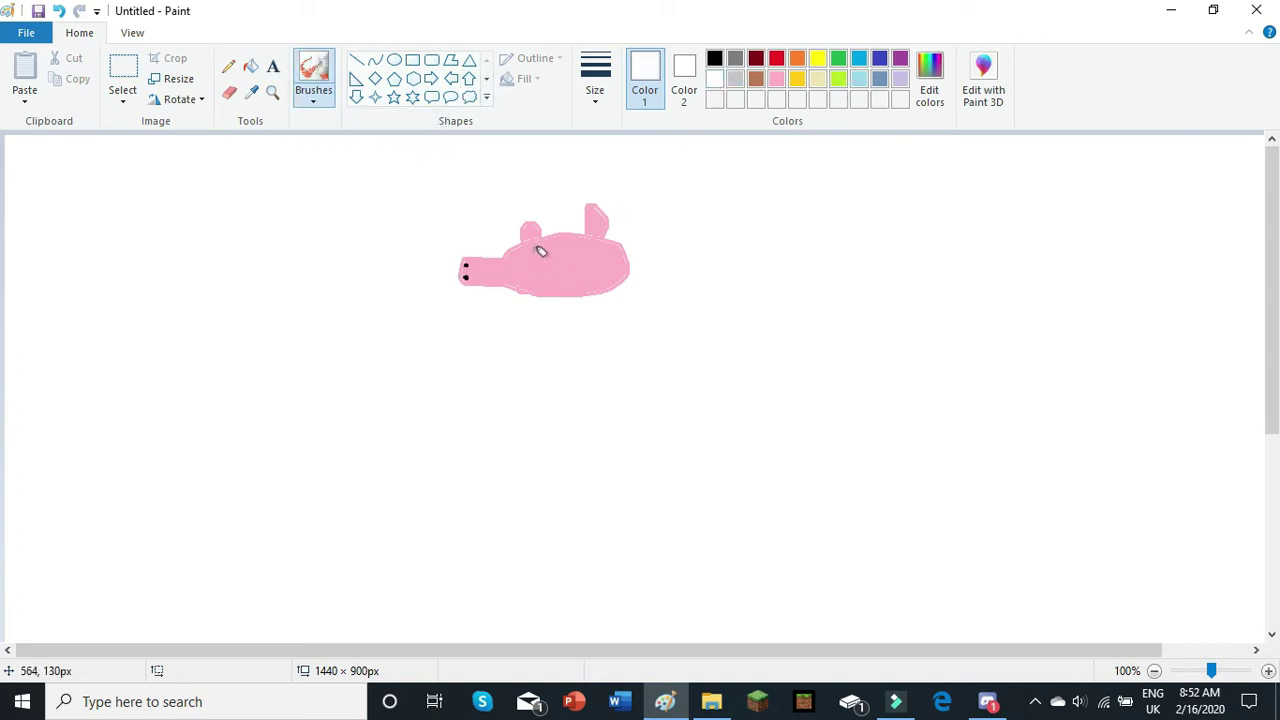
pyautogui.moveTo(540, 244); pyautogui.dragTo(539, 242)
pyautogui.click(586, 251)
# - Dot black pupils into the white eyes
pyautogui.click(313, 97)
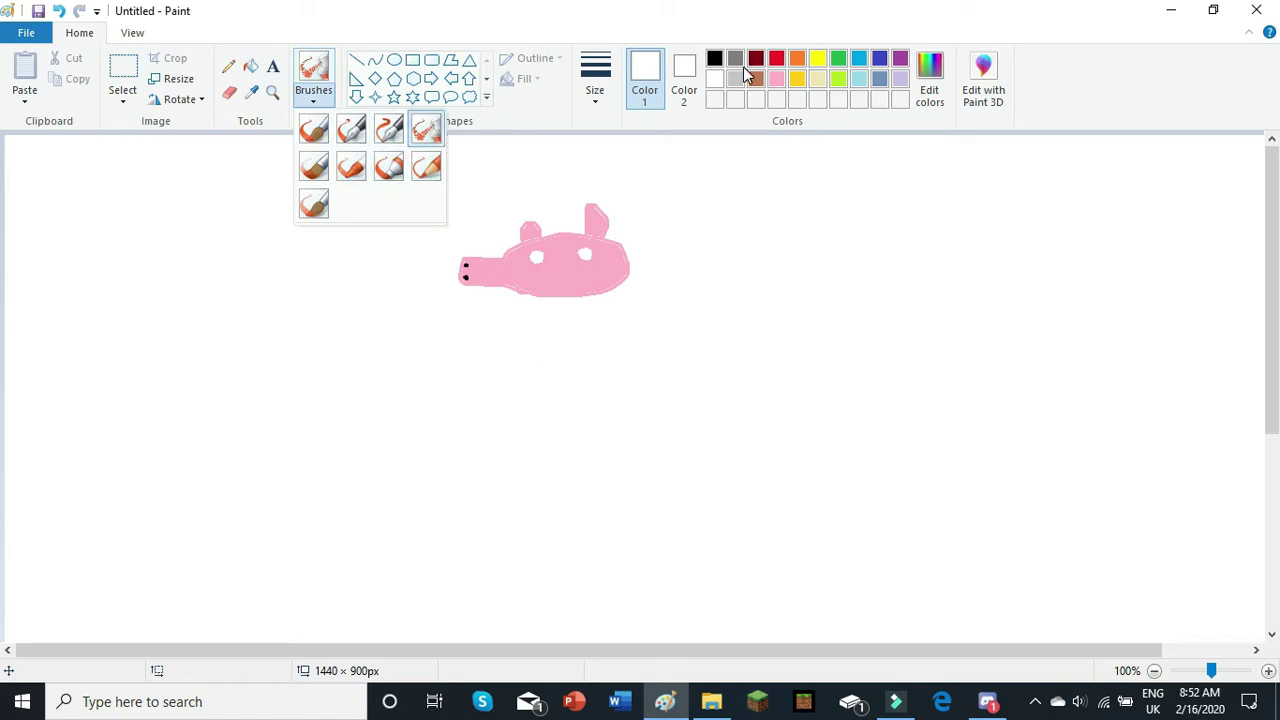
pyautogui.click(713, 62)
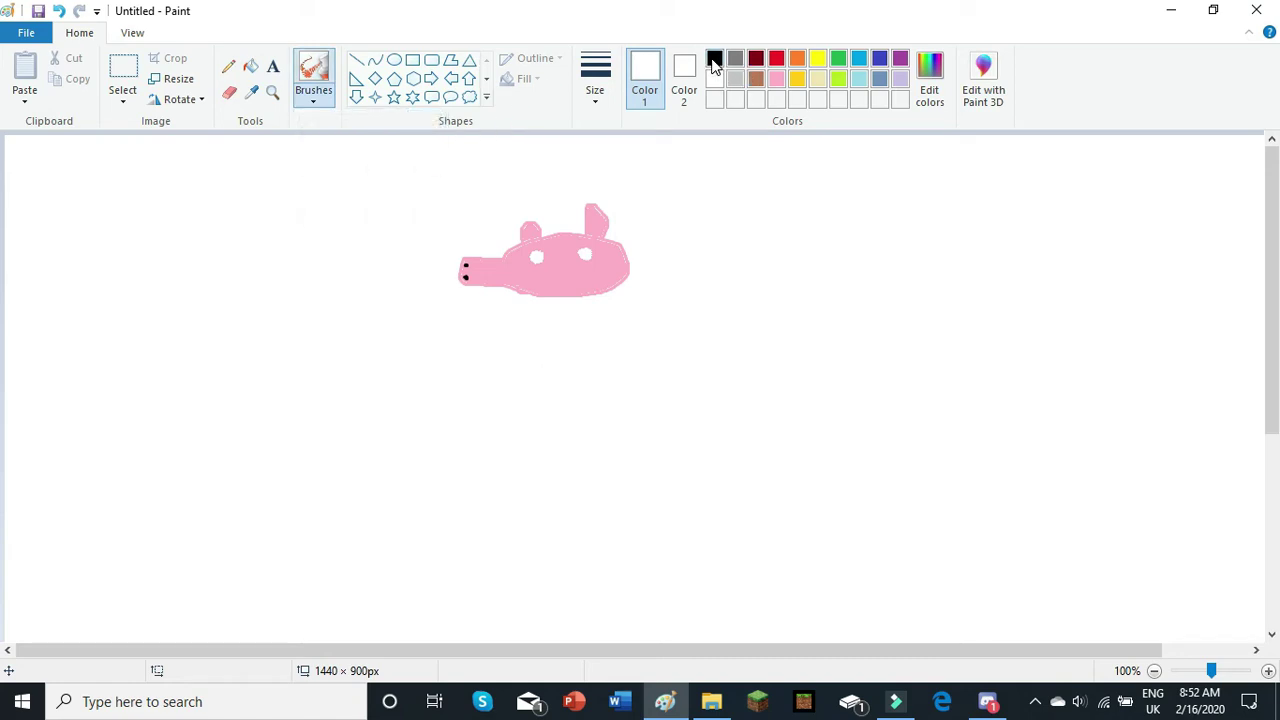
pyautogui.click(584, 257)
pyautogui.click(536, 257)
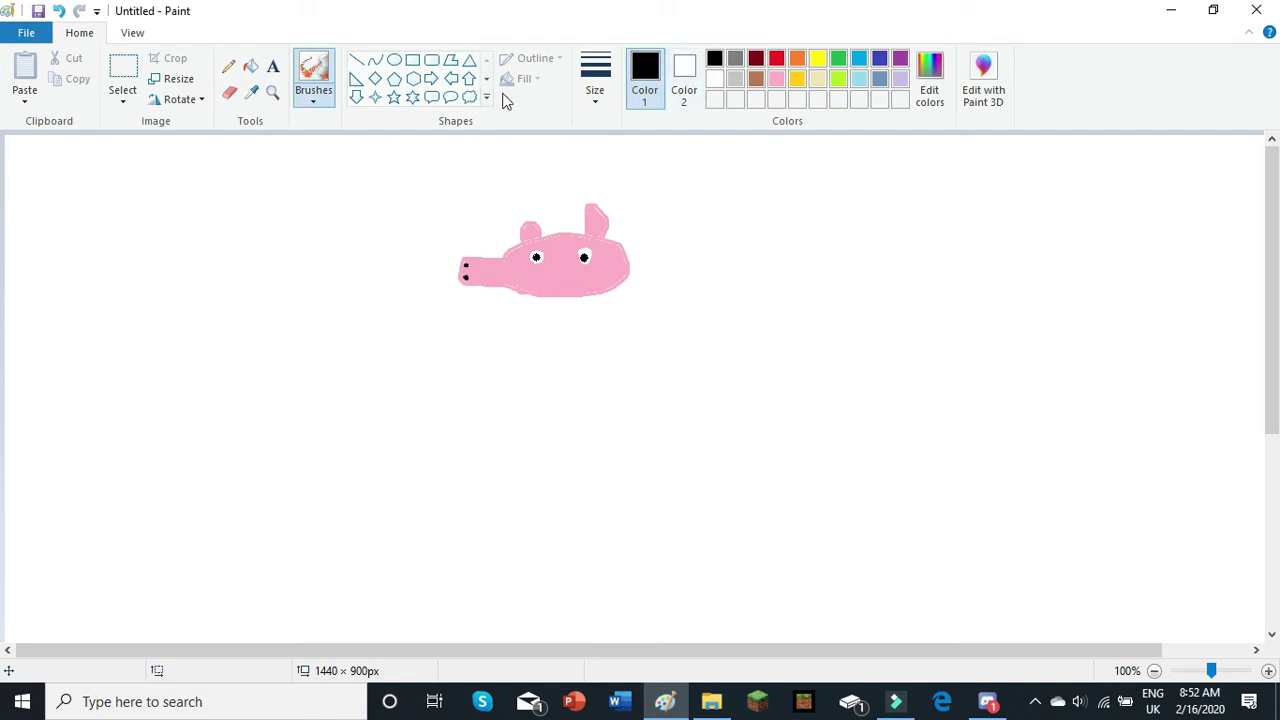
pyautogui.click(310, 100)
# - Draw a wide black smile across the face and close the mouth shape
pyautogui.click(316, 137)
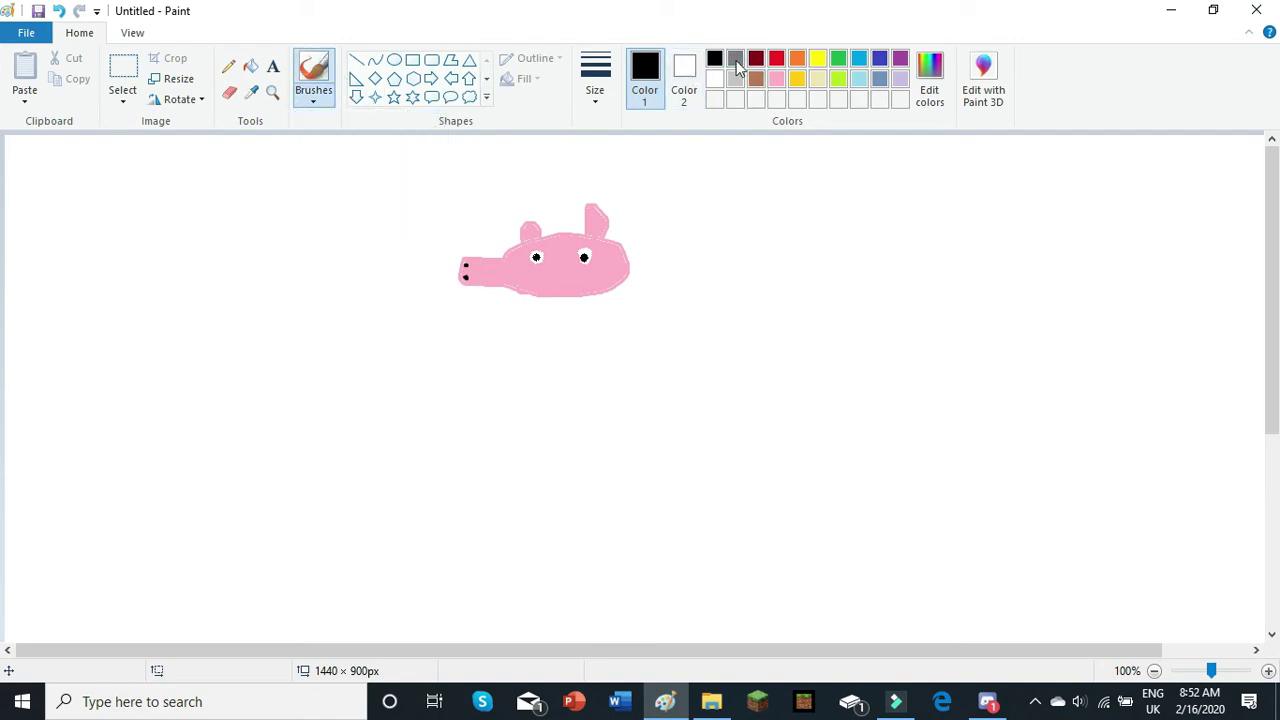
pyautogui.moveTo(515, 258)
pyautogui.mouseDown()
pyautogui.moveTo(591, 282)
pyautogui.moveTo(608, 254)
pyautogui.mouseUp()
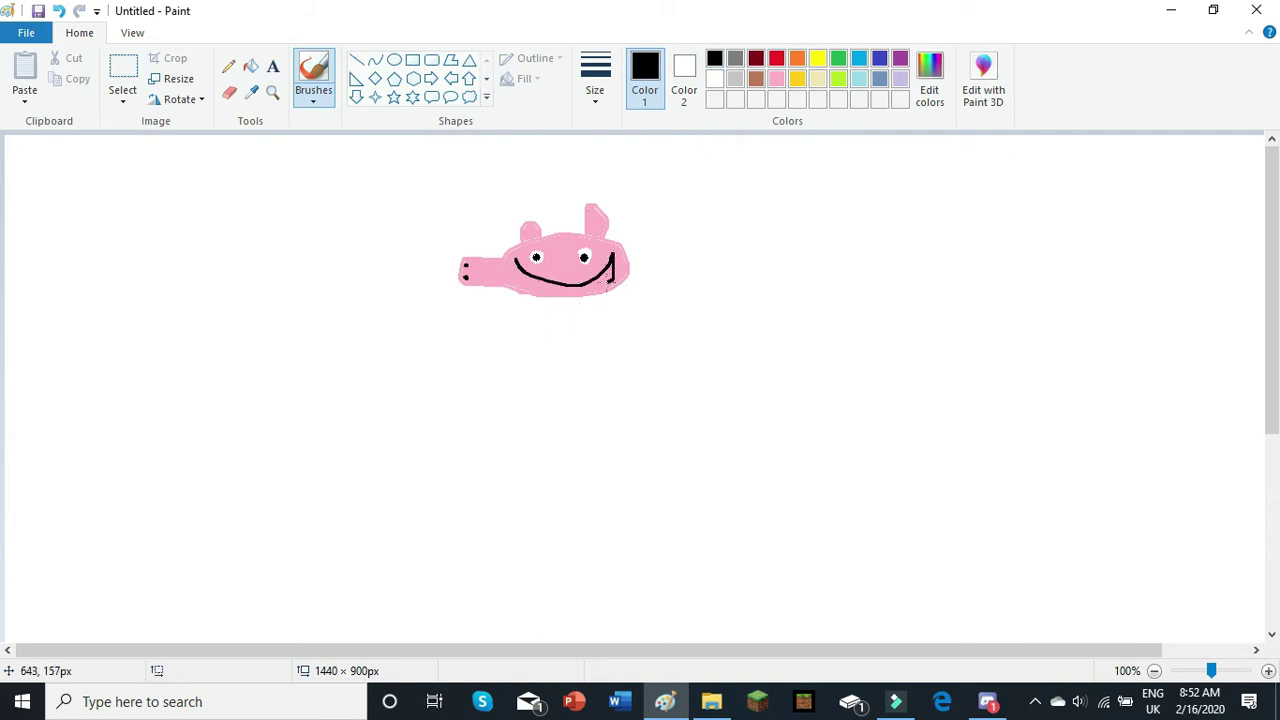
pyautogui.moveTo(547, 291)
pyautogui.mouseDown()
pyautogui.moveTo(516, 276)
pyautogui.moveTo(514, 258)
pyautogui.mouseUp()
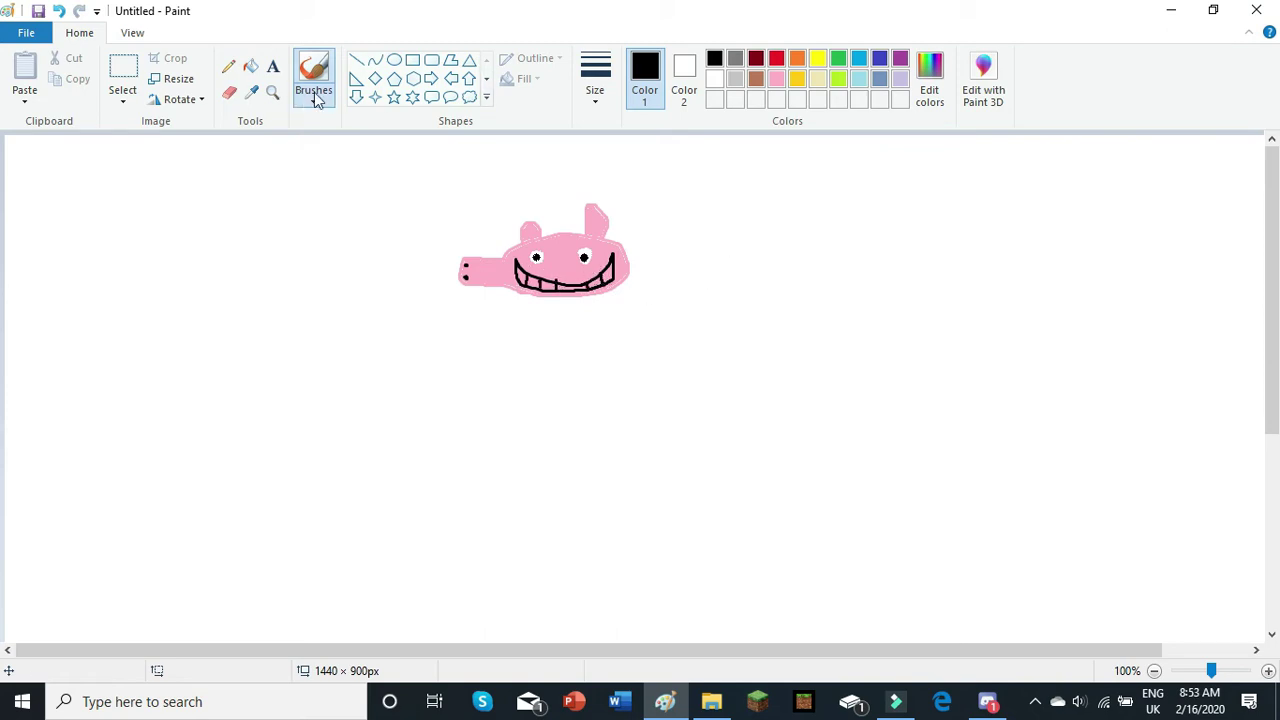
# - Fill the six tooth gaps in the grin white
pyautogui.click(250, 66)
pyautogui.click(716, 80)
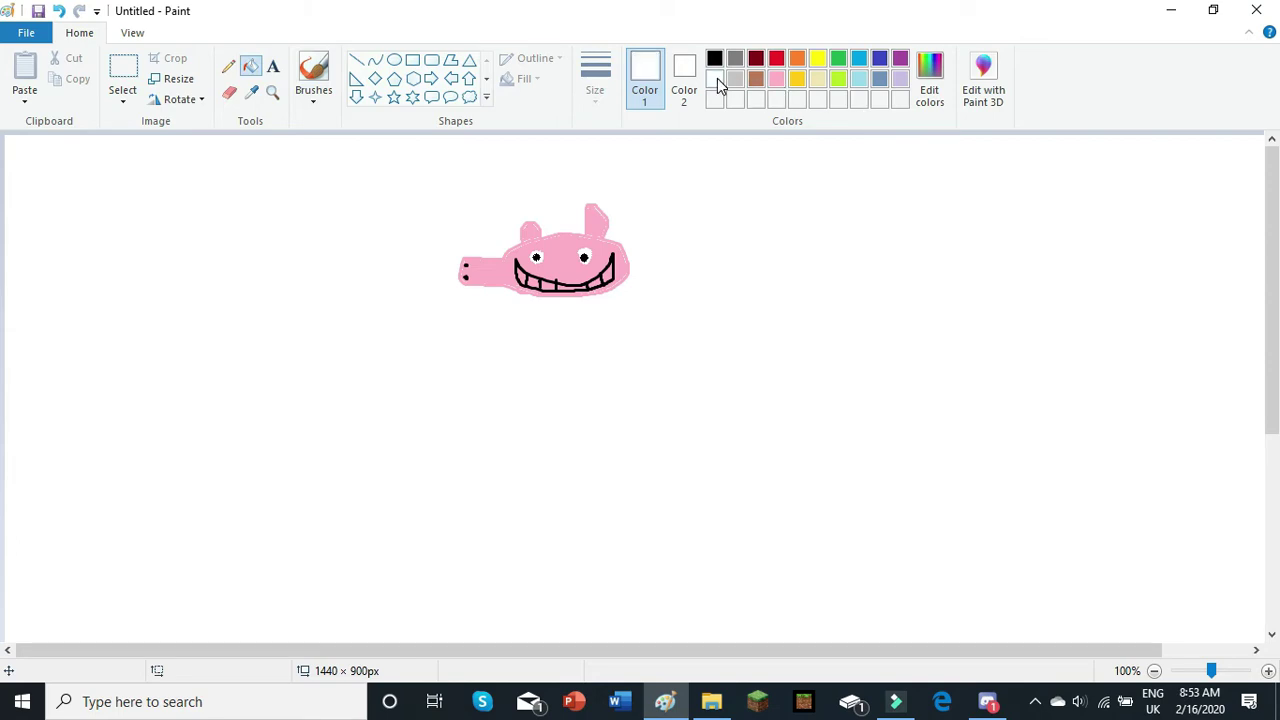
pyautogui.click(606, 271)
pyautogui.click(588, 280)
pyautogui.click(571, 282)
pyautogui.click(552, 282)
pyautogui.click(535, 282)
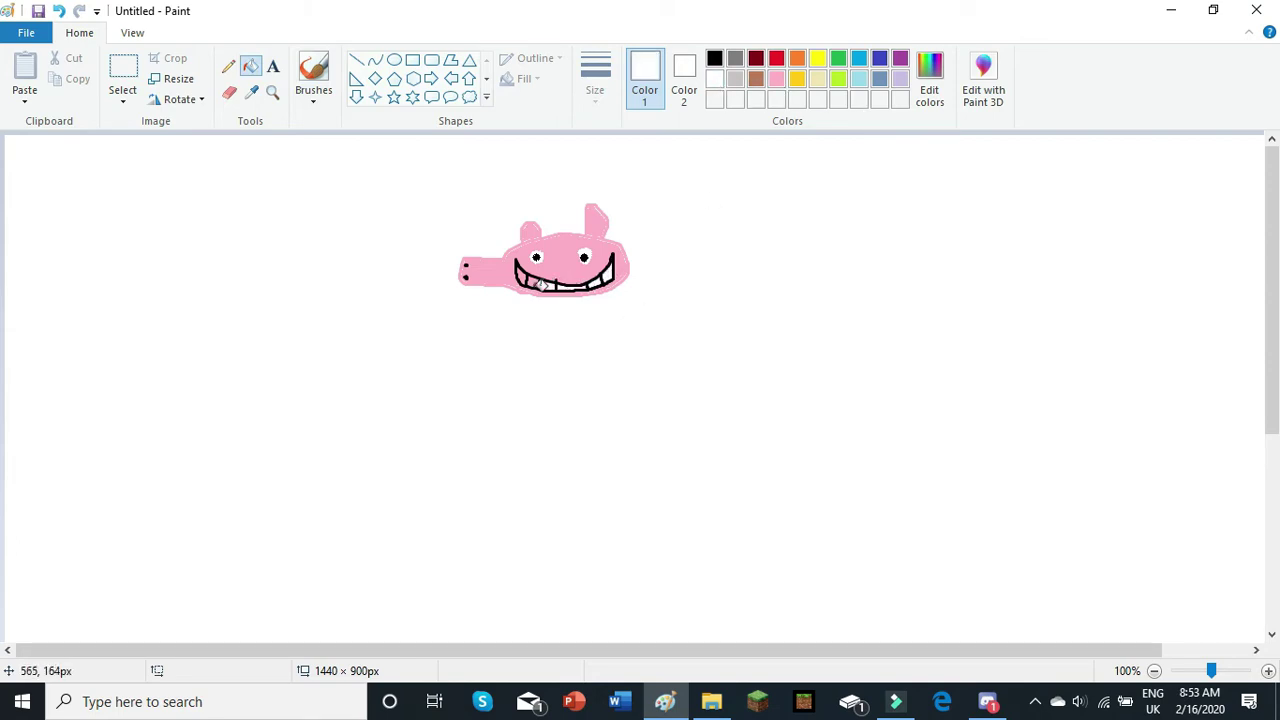
pyautogui.click(525, 283)
pyautogui.click(778, 60)
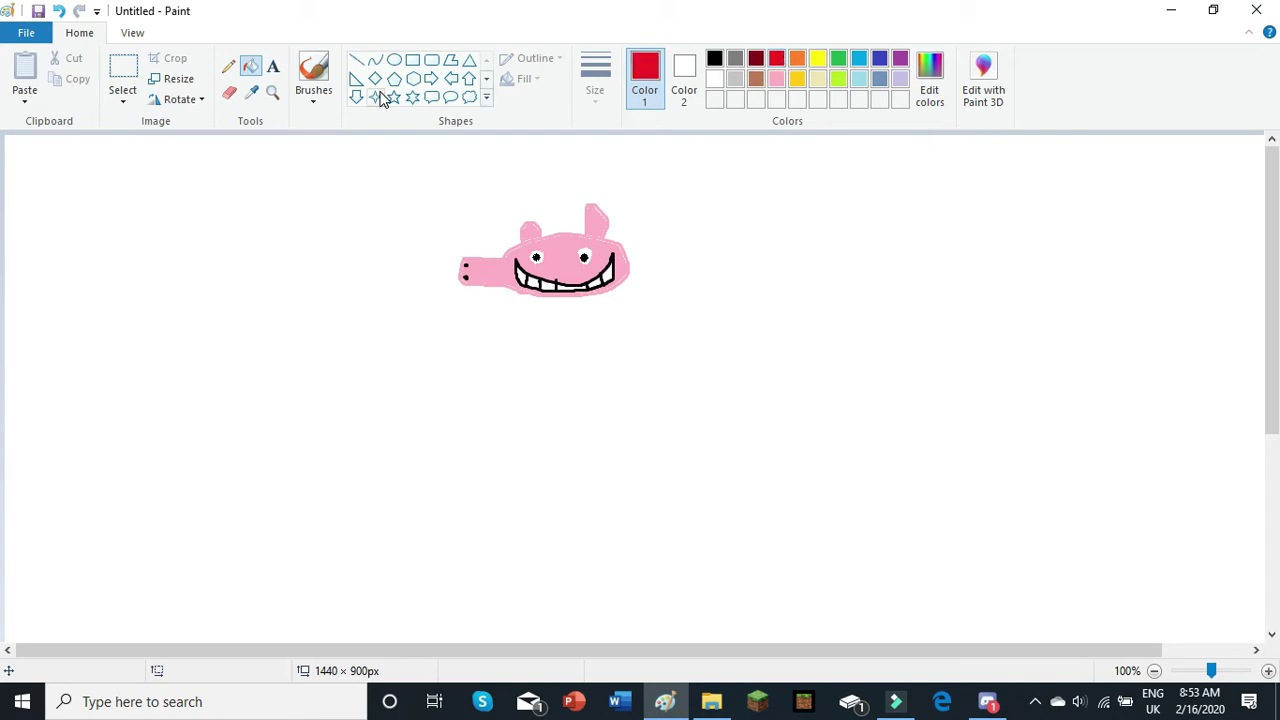
# - Outline a dress-shaped body below the head in red and fill it solid red
pyautogui.click(318, 95)
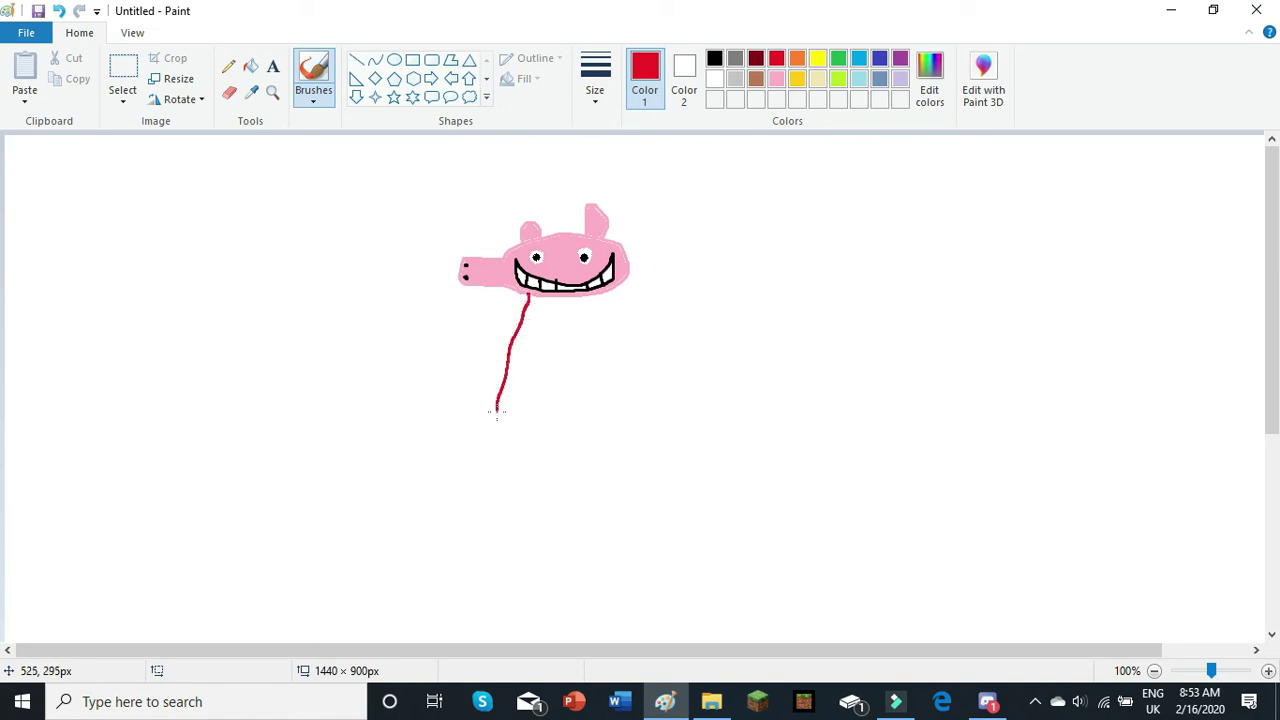
pyautogui.moveTo(497, 411); pyautogui.dragTo(619, 289)
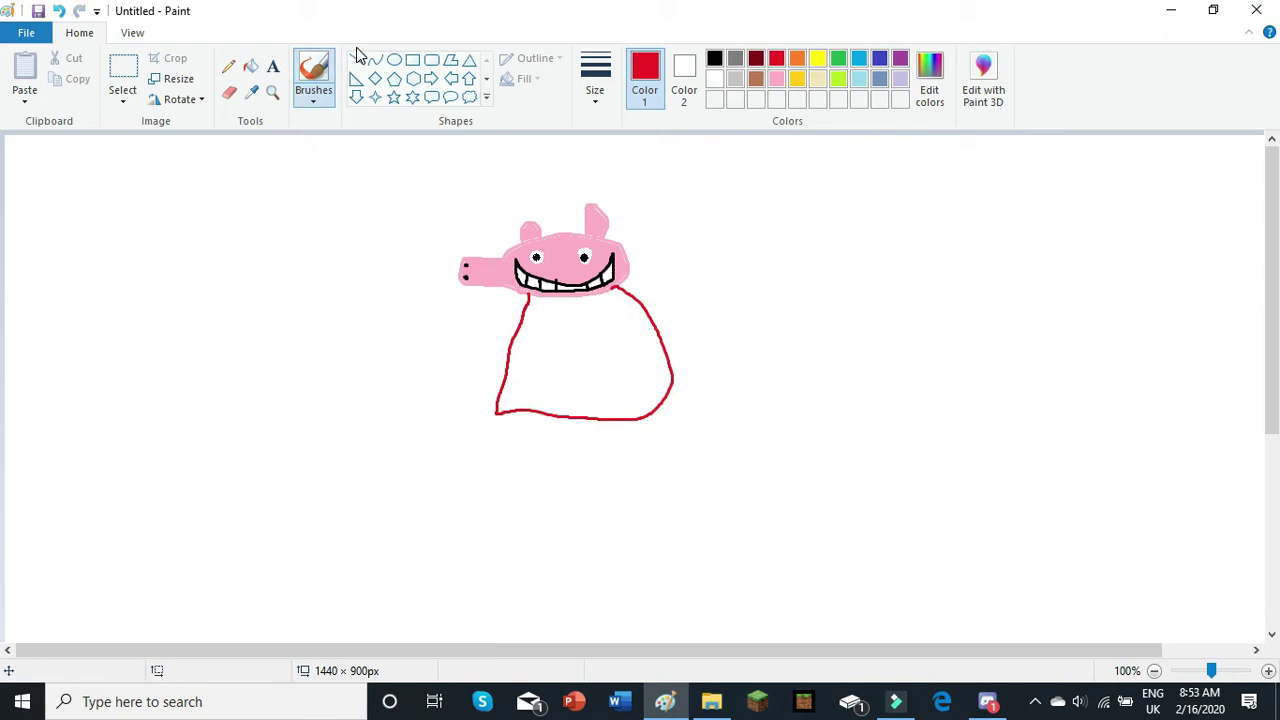
pyautogui.click(250, 66)
pyautogui.click(607, 339)
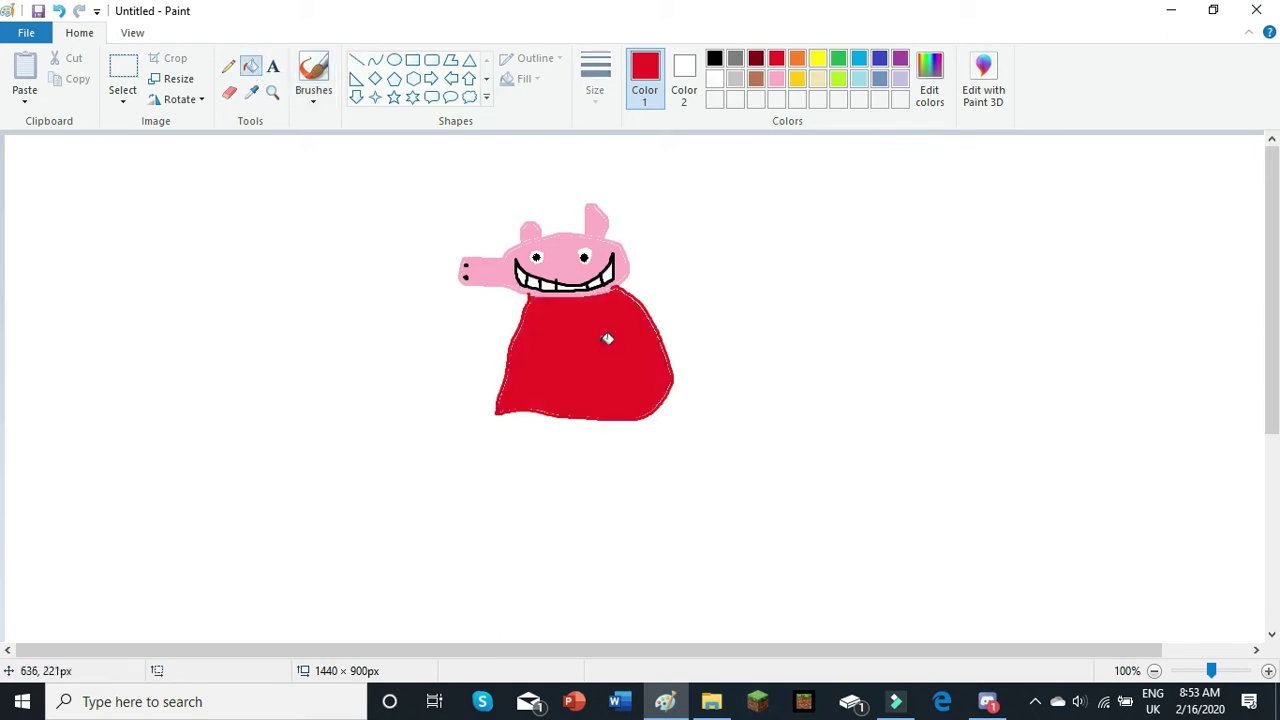
pyautogui.click(316, 74)
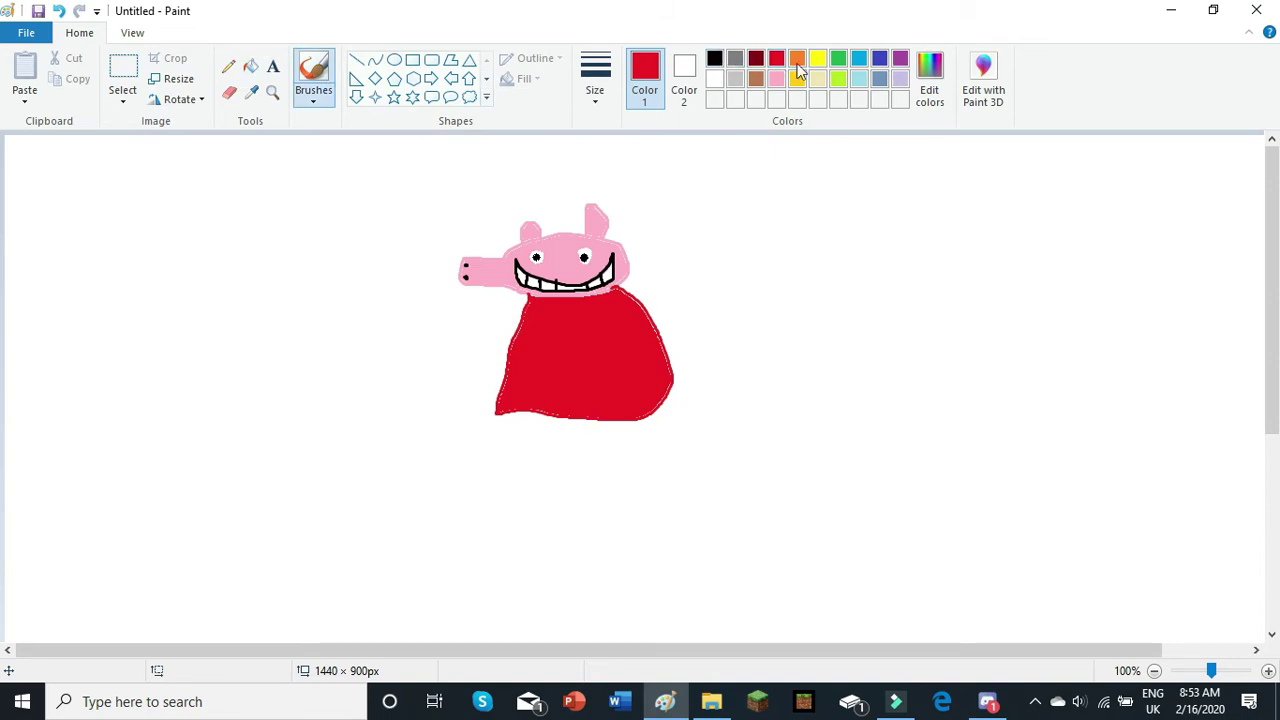
# - Fill both legs below the dress solid pink
pyautogui.click(777, 80)
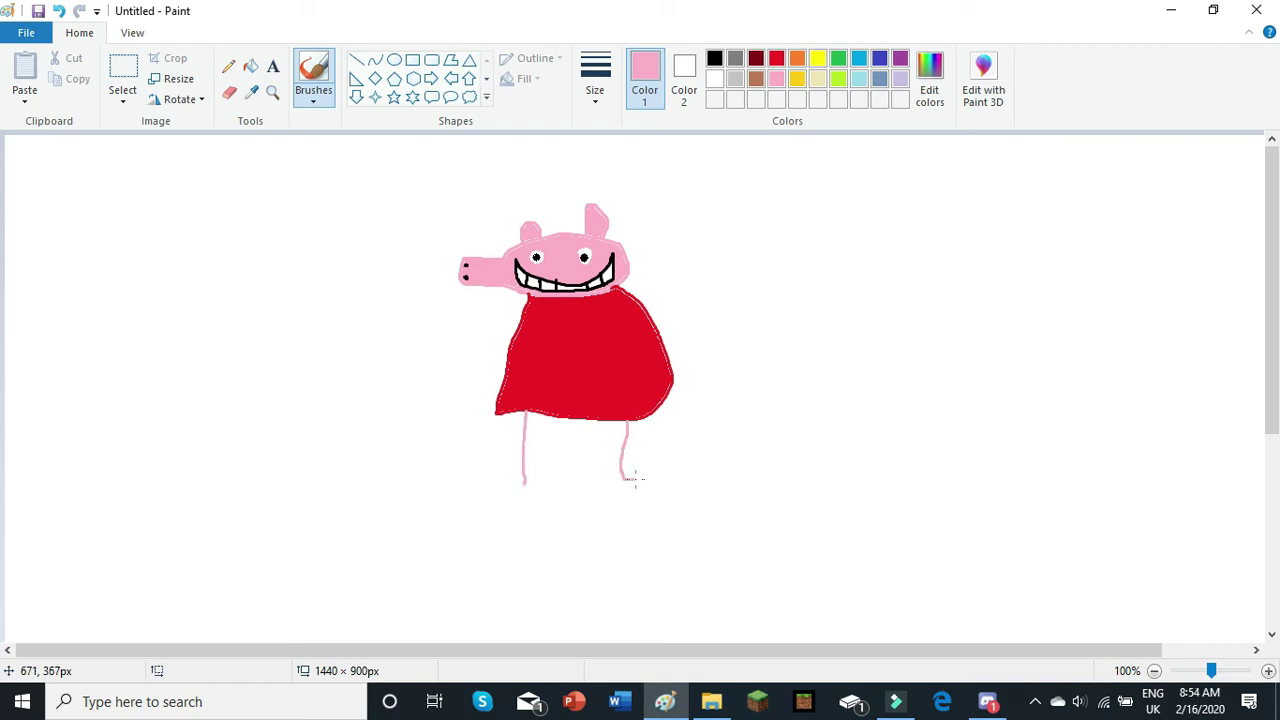
pyautogui.click(251, 66)
pyautogui.click(537, 432)
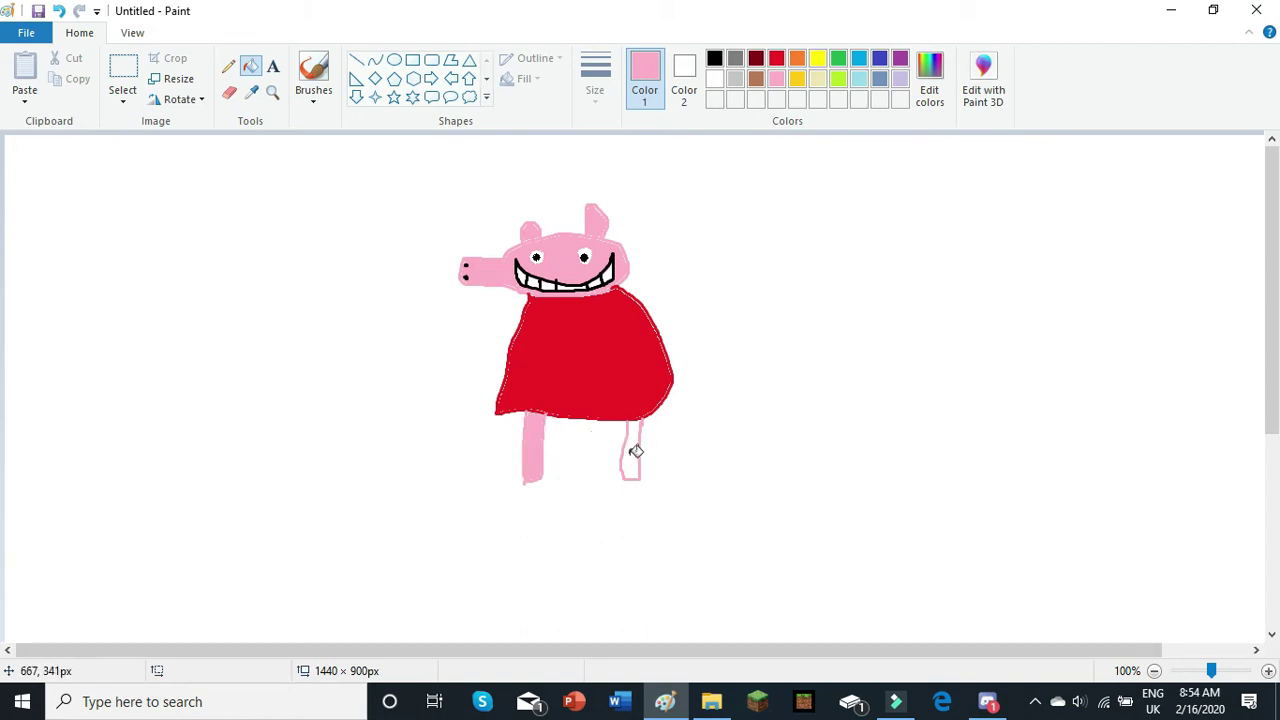
pyautogui.click(630, 452)
pyautogui.click(313, 72)
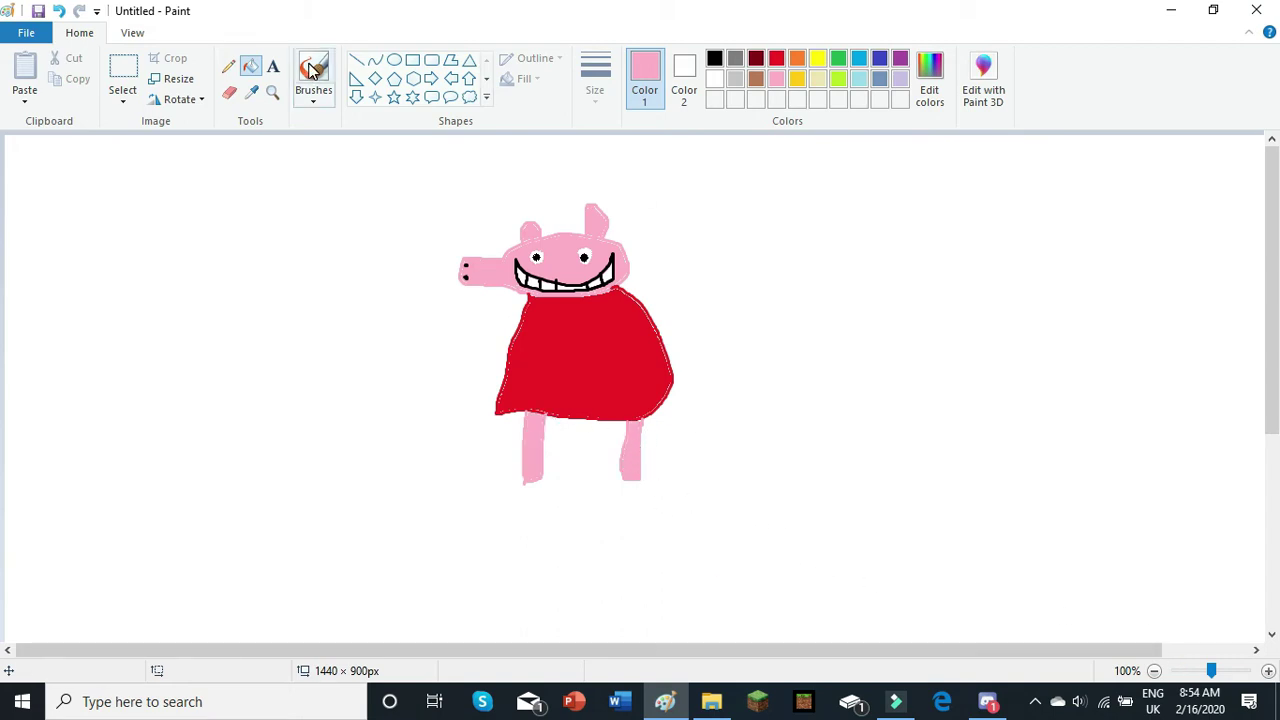
# - Close the right boot top and fill both boots and their tops solid black
pyautogui.click(714, 60)
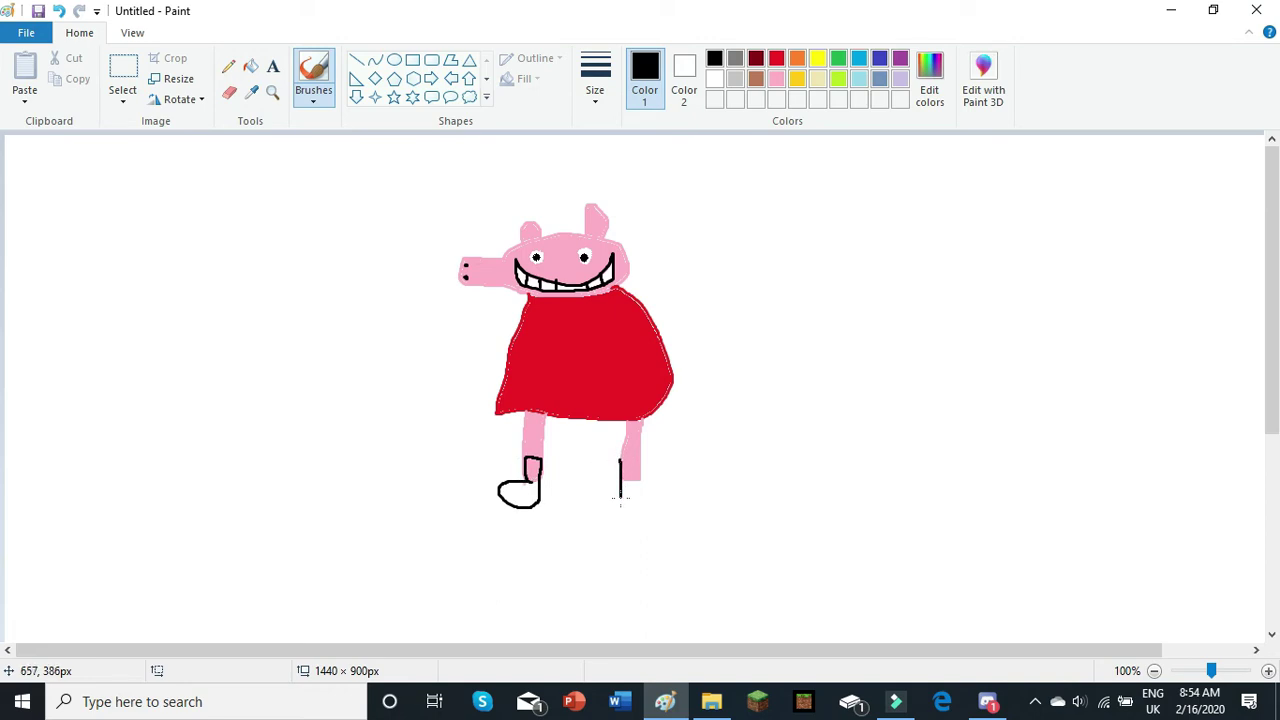
pyautogui.moveTo(638, 470); pyautogui.dragTo(612, 458)
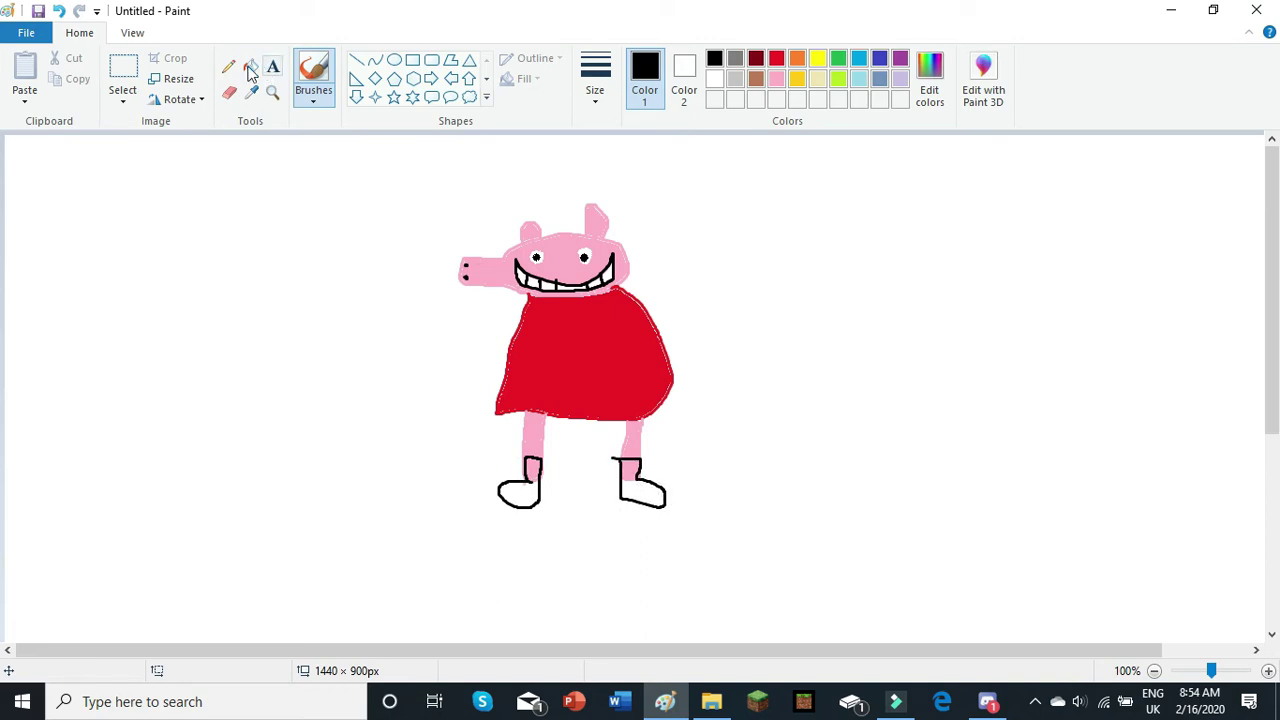
pyautogui.click(250, 66)
pyautogui.click(530, 492)
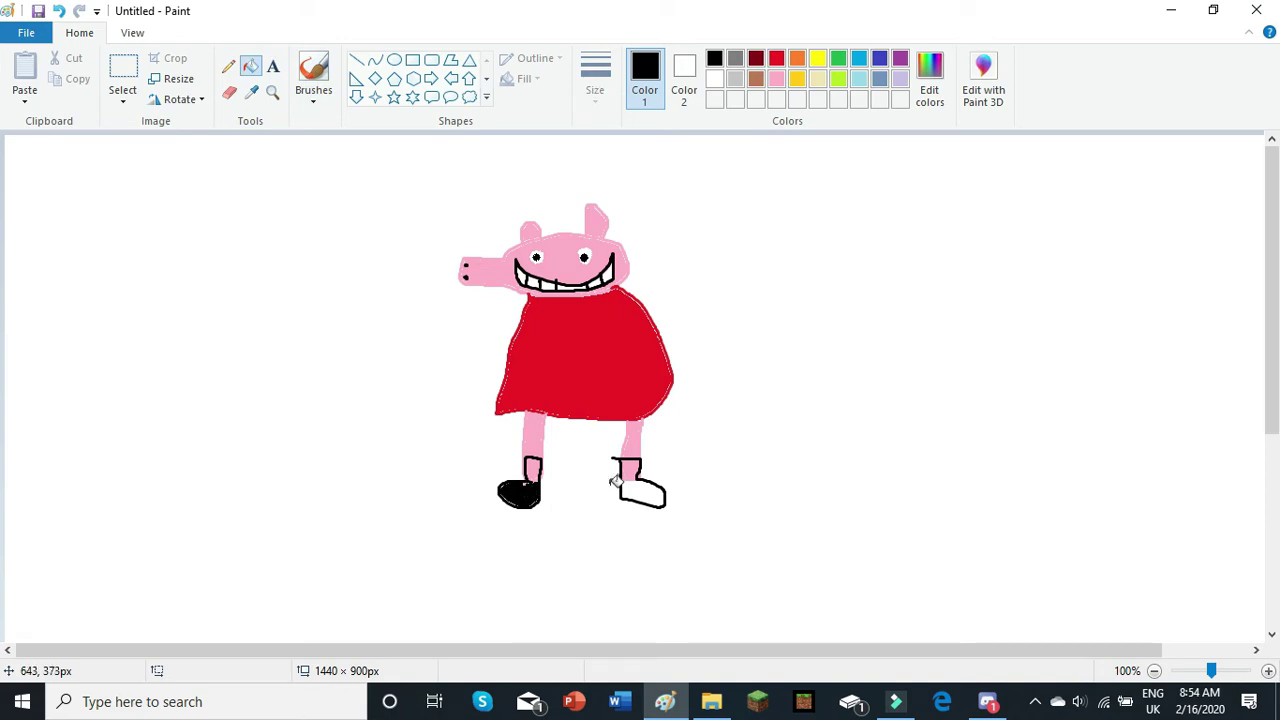
pyautogui.click(640, 486)
pyautogui.click(534, 468)
pyautogui.click(638, 470)
pyautogui.click(778, 80)
pyautogui.click(311, 74)
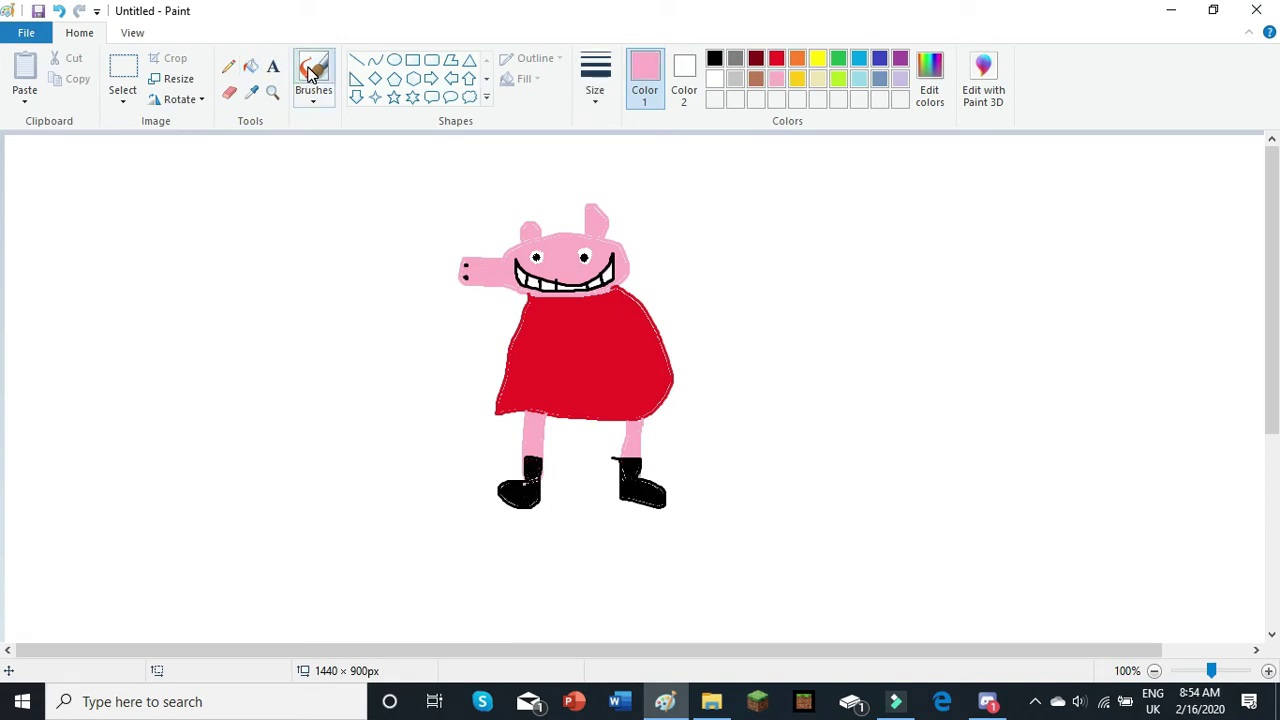
# - Draw the right arm's edges and fill both arms solid pink
pyautogui.moveTo(648, 314); pyautogui.dragTo(735, 291)
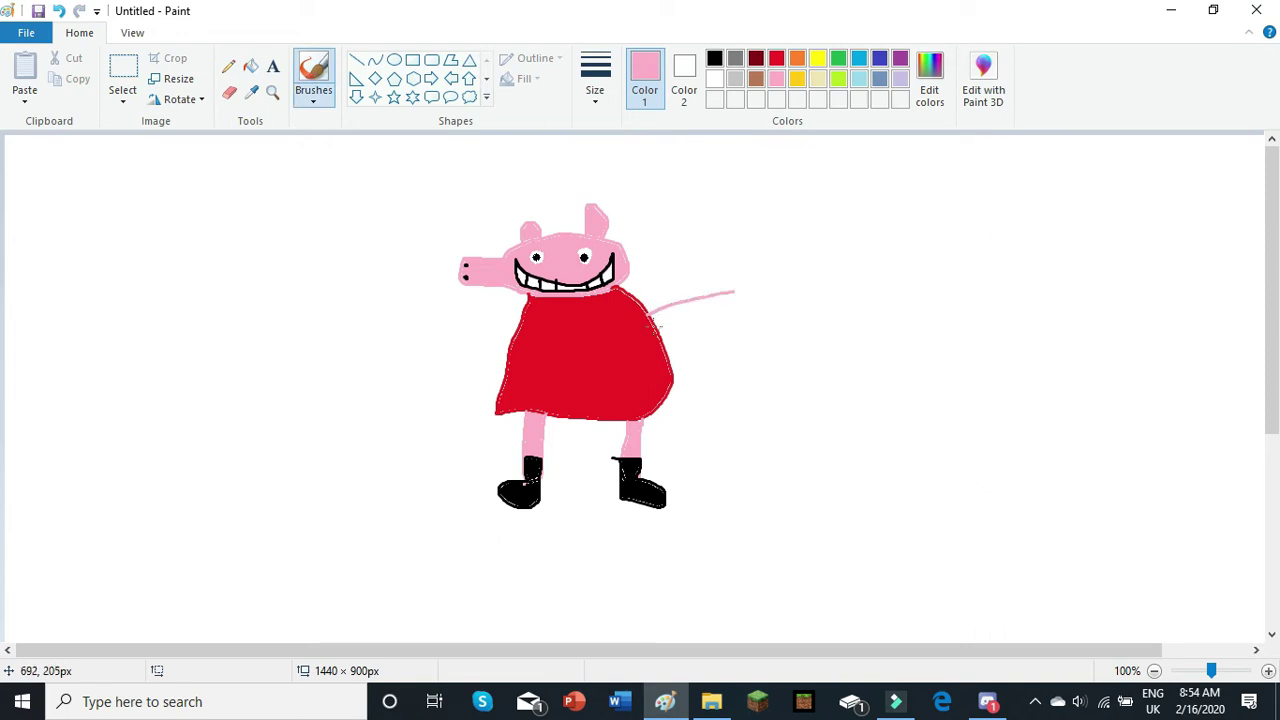
pyautogui.moveTo(655, 322); pyautogui.dragTo(733, 313)
pyautogui.moveTo(569, 326); pyautogui.dragTo(470, 330)
pyautogui.moveTo(706, 306); pyautogui.dragTo(730, 300)
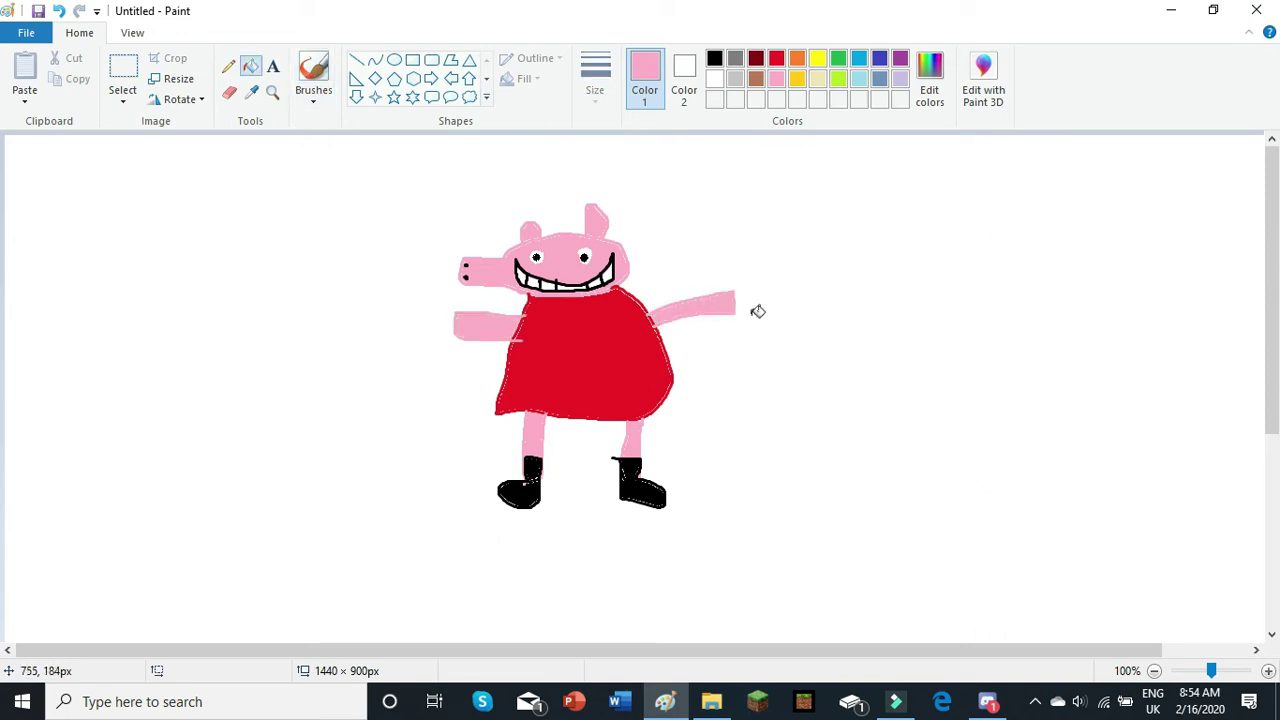
pyautogui.click(323, 70)
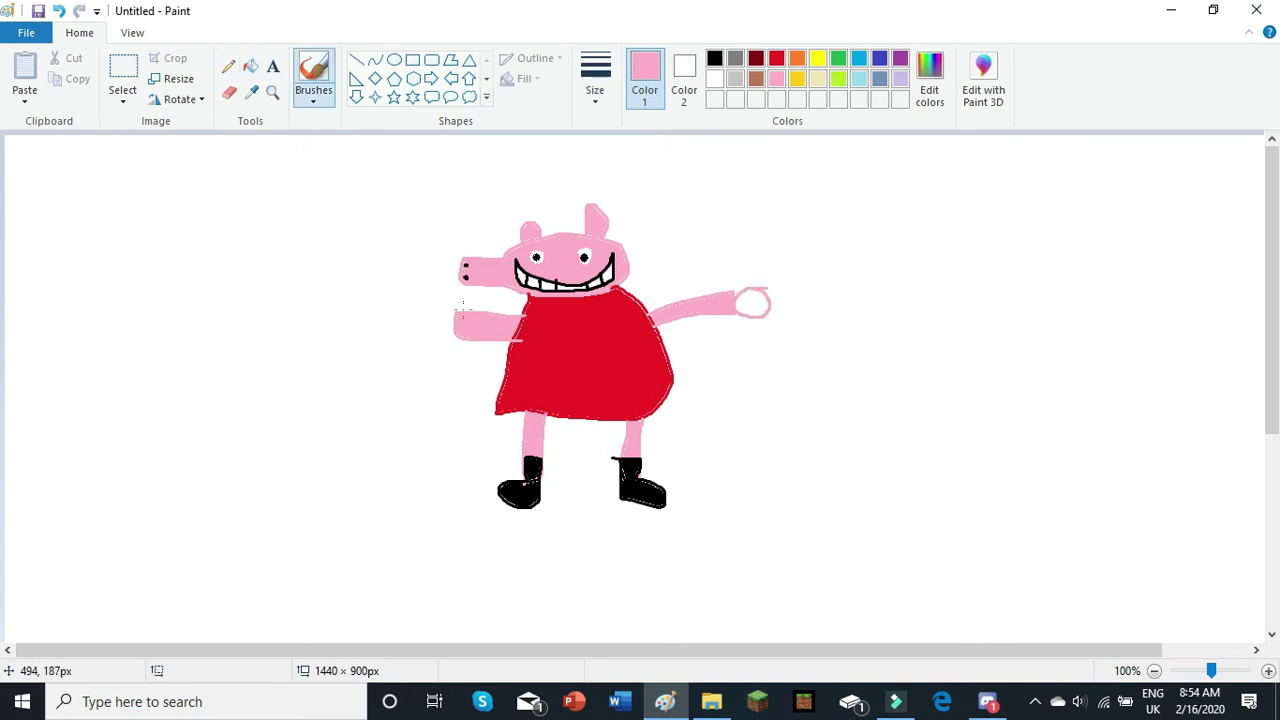
# - Draw three long pink fingers on the left hand and fill both hands pink
pyautogui.moveTo(438, 315); pyautogui.dragTo(322, 297)
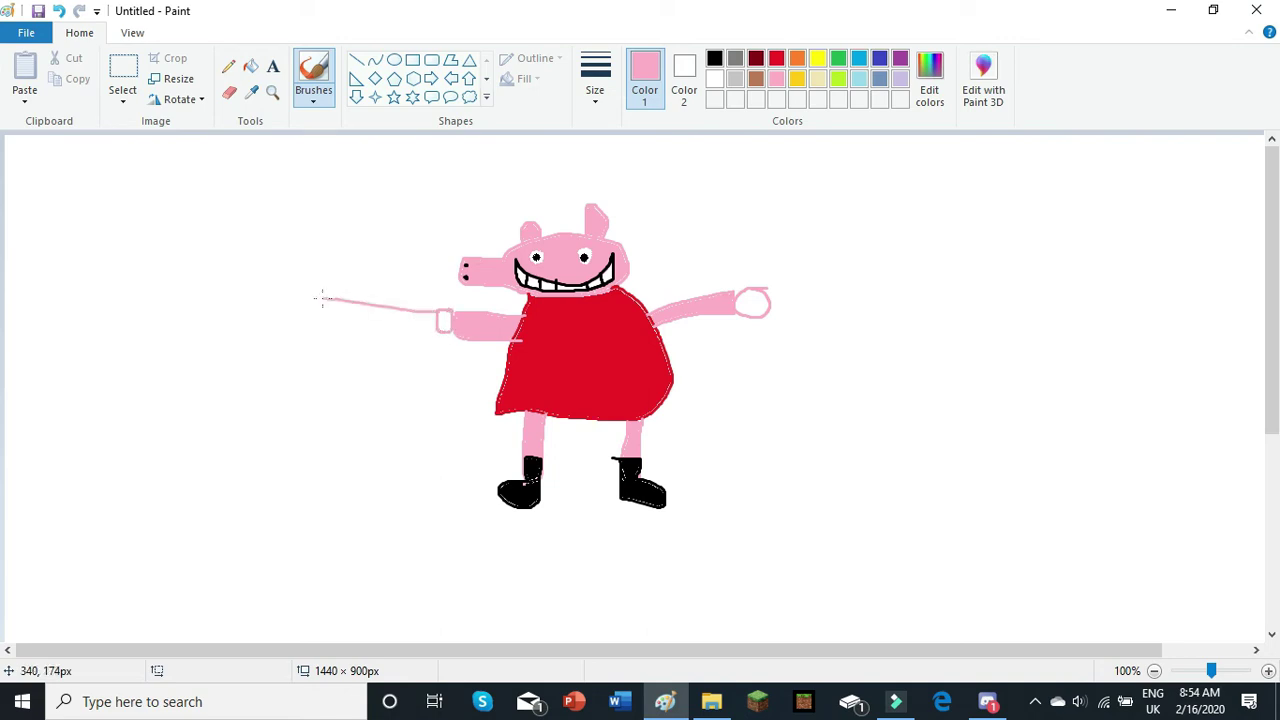
pyautogui.moveTo(440, 320); pyautogui.dragTo(228, 296)
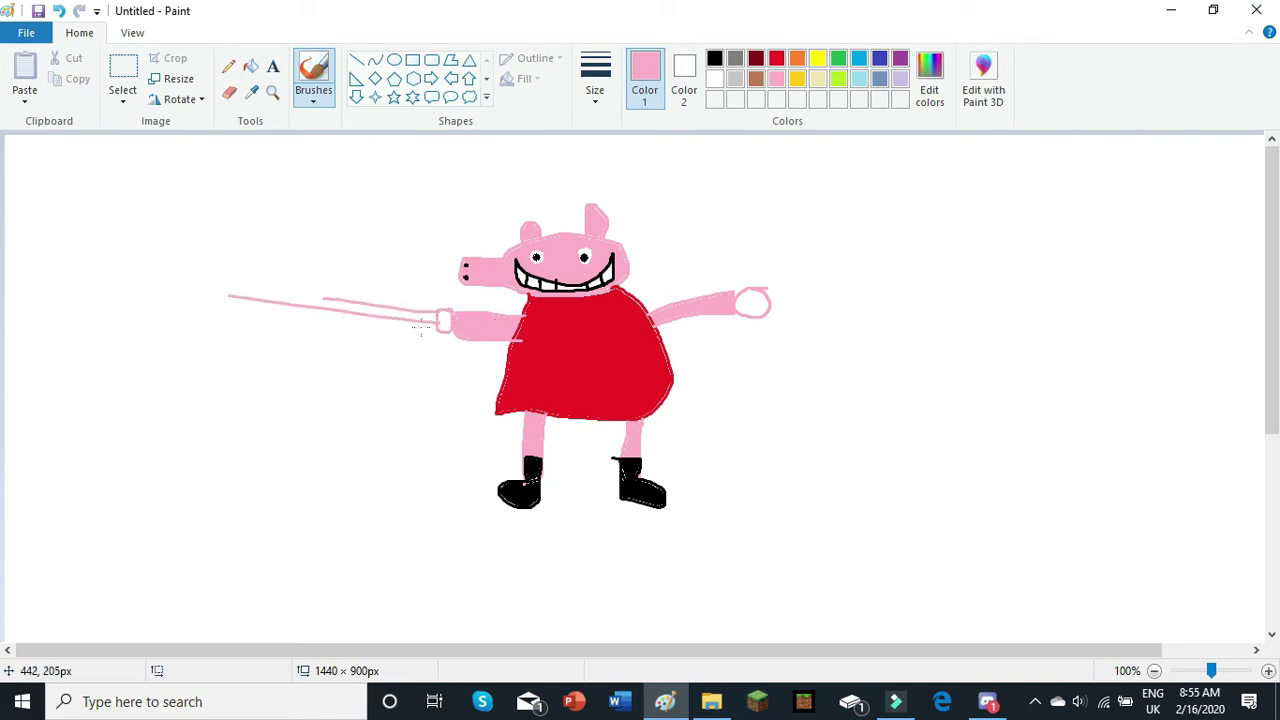
pyautogui.moveTo(437, 333); pyautogui.dragTo(94, 348)
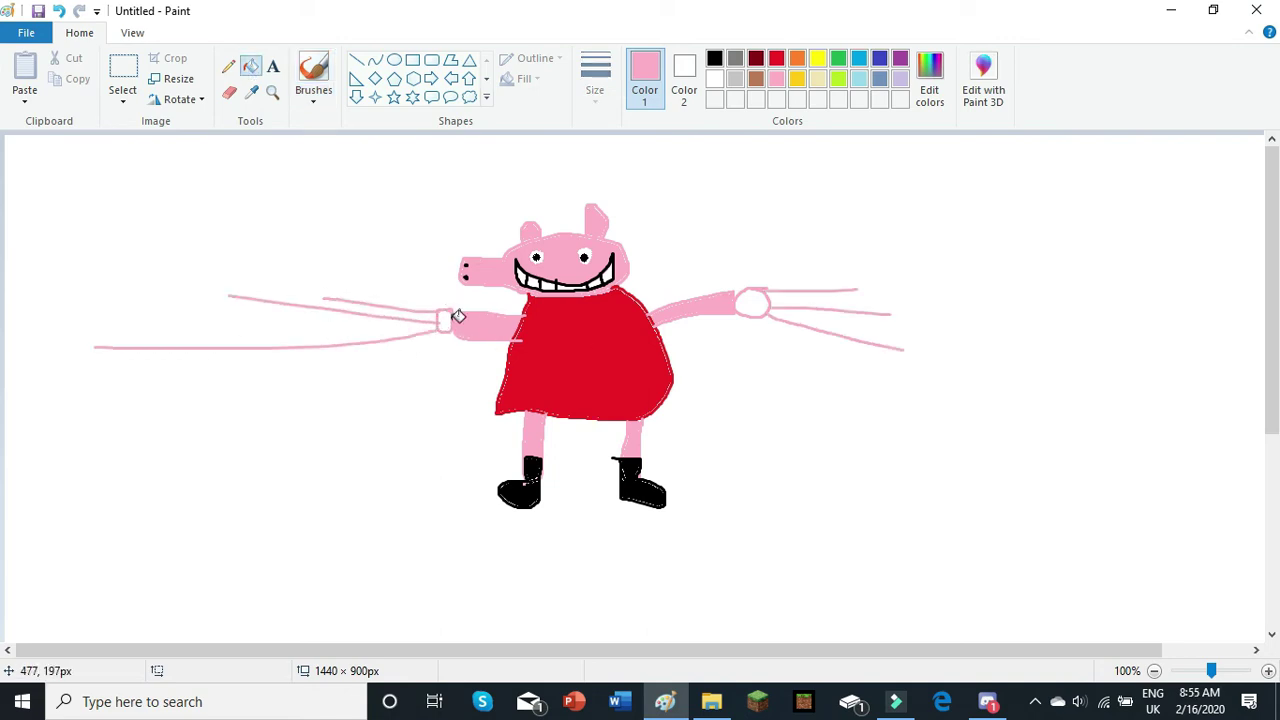
pyautogui.click(446, 320)
pyautogui.click(764, 302)
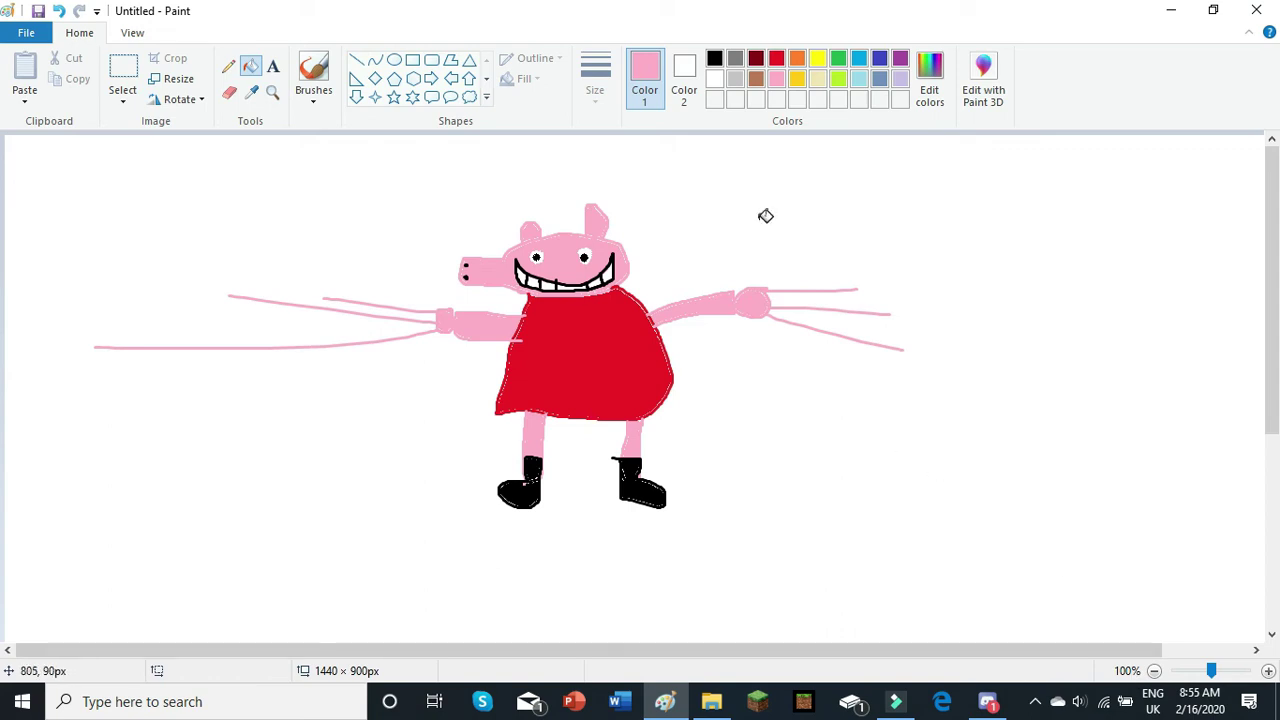
# - Darken brown to Red 105, Green 65, Blue 44 and add it as a custom colour
pyautogui.click(756, 80)
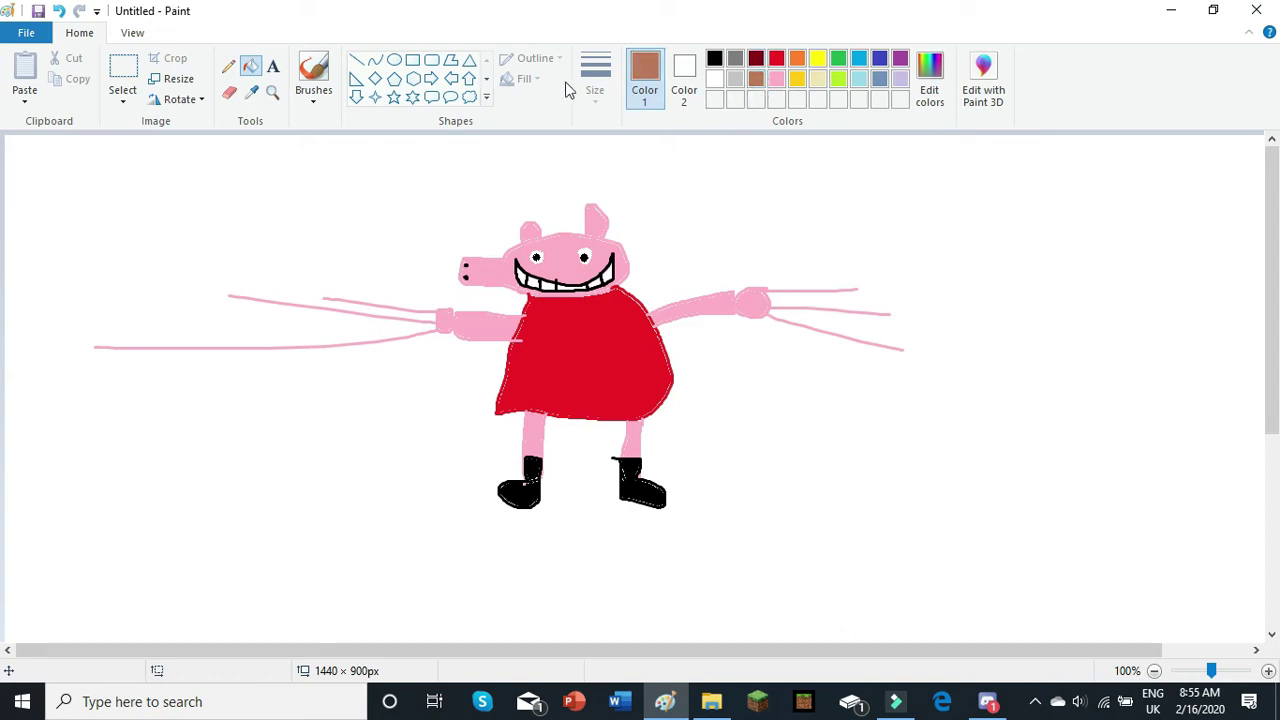
pyautogui.click(928, 95)
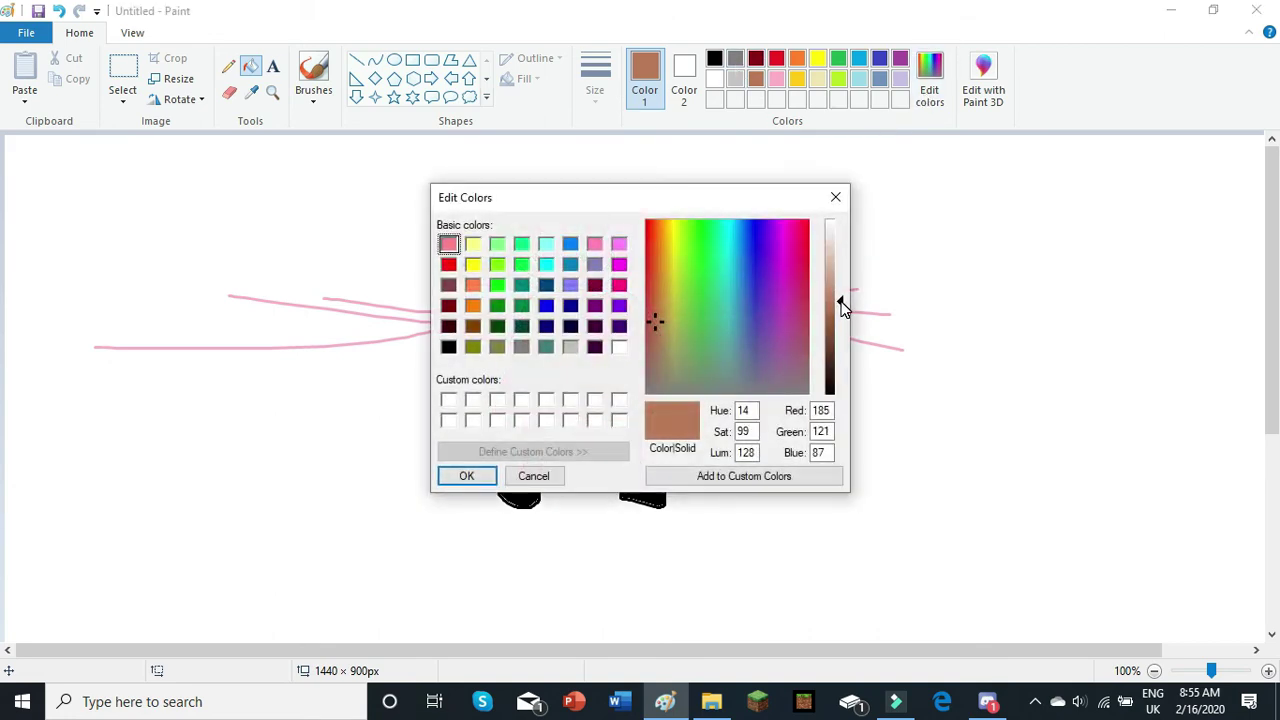
pyautogui.moveTo(843, 308); pyautogui.dragTo(840, 350)
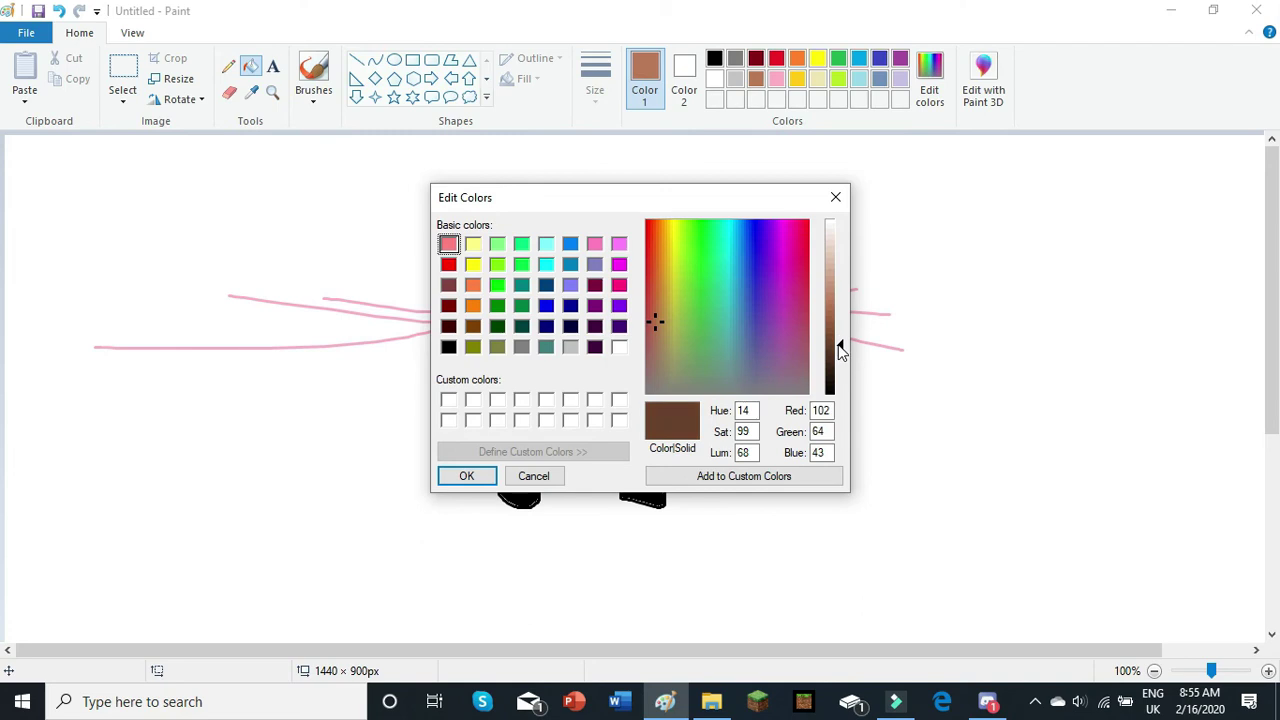
pyautogui.click(651, 478)
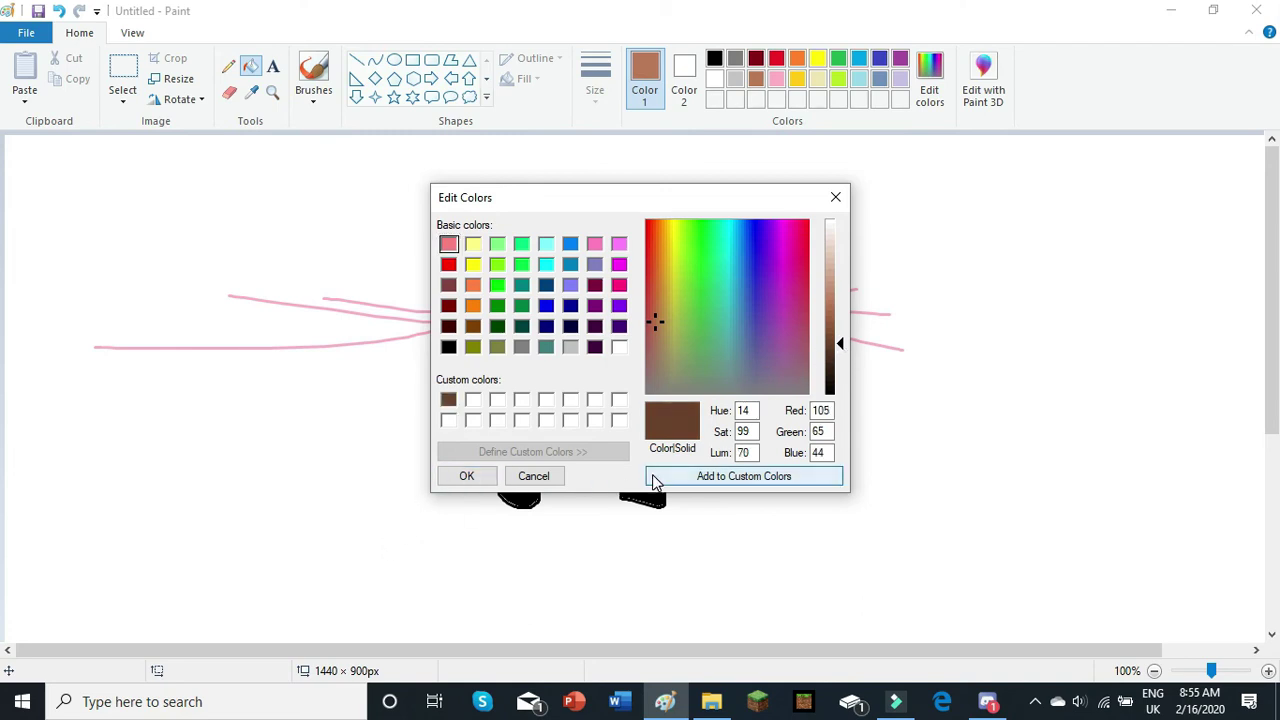
pyautogui.click(466, 477)
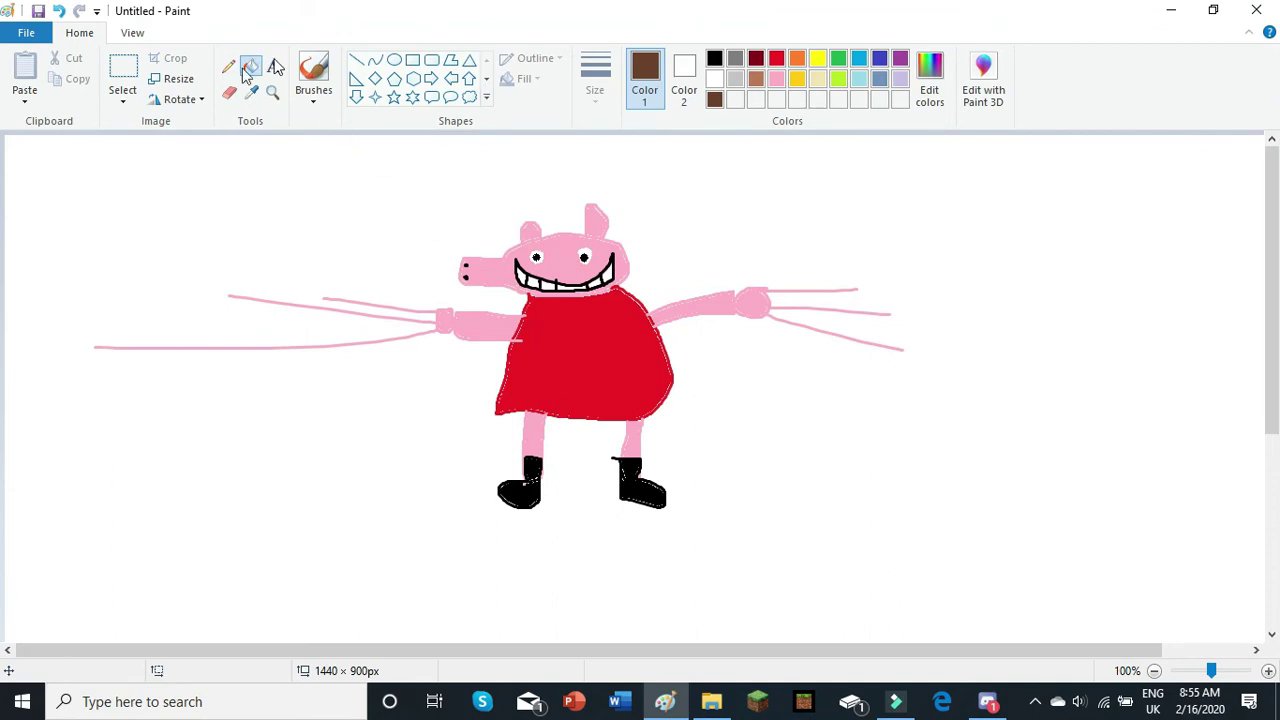
# - Outline a puddle beneath Peppa's boots and fill it dark brown
pyautogui.click(308, 68)
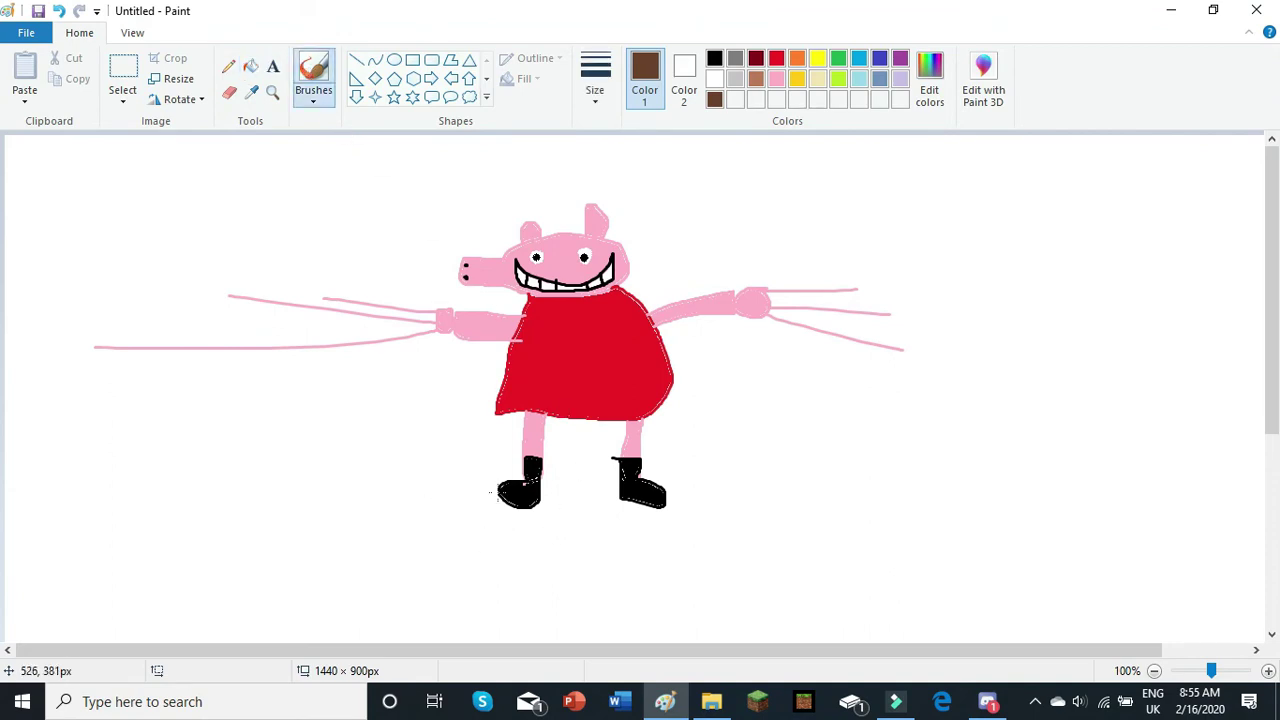
pyautogui.moveTo(477, 494)
pyautogui.mouseDown()
pyautogui.moveTo(424, 540)
pyautogui.moveTo(578, 608)
pyautogui.moveTo(585, 595)
pyautogui.moveTo(647, 609)
pyautogui.moveTo(652, 591)
pyautogui.moveTo(725, 598)
pyautogui.moveTo(735, 548)
pyautogui.moveTo(714, 519)
pyautogui.moveTo(598, 478)
pyautogui.mouseUp()
pyautogui.click(250, 66)
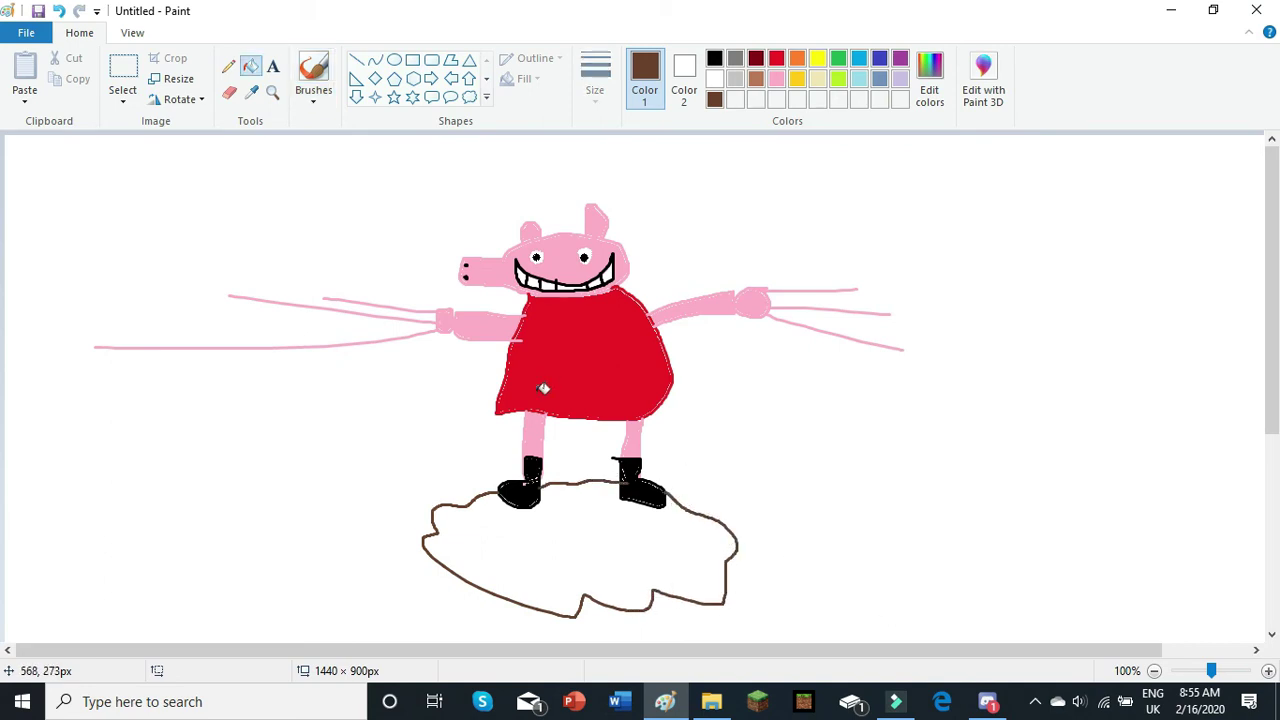
pyautogui.click(575, 530)
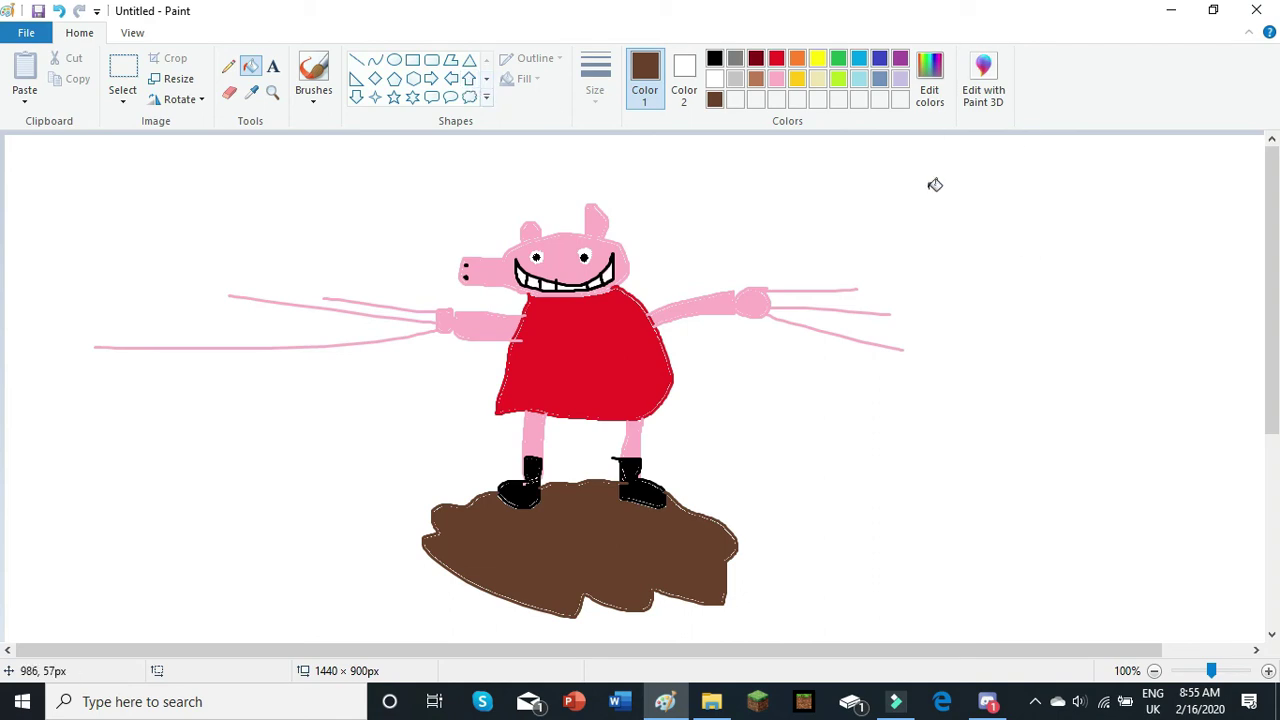
pyautogui.scroll(-1, 898, 127)
# - Draw a light blue horizon line across the canvas and fill the sky above it light blue
pyautogui.scroll(1, 898, 127)
pyautogui.scroll(-1, 290, 125)
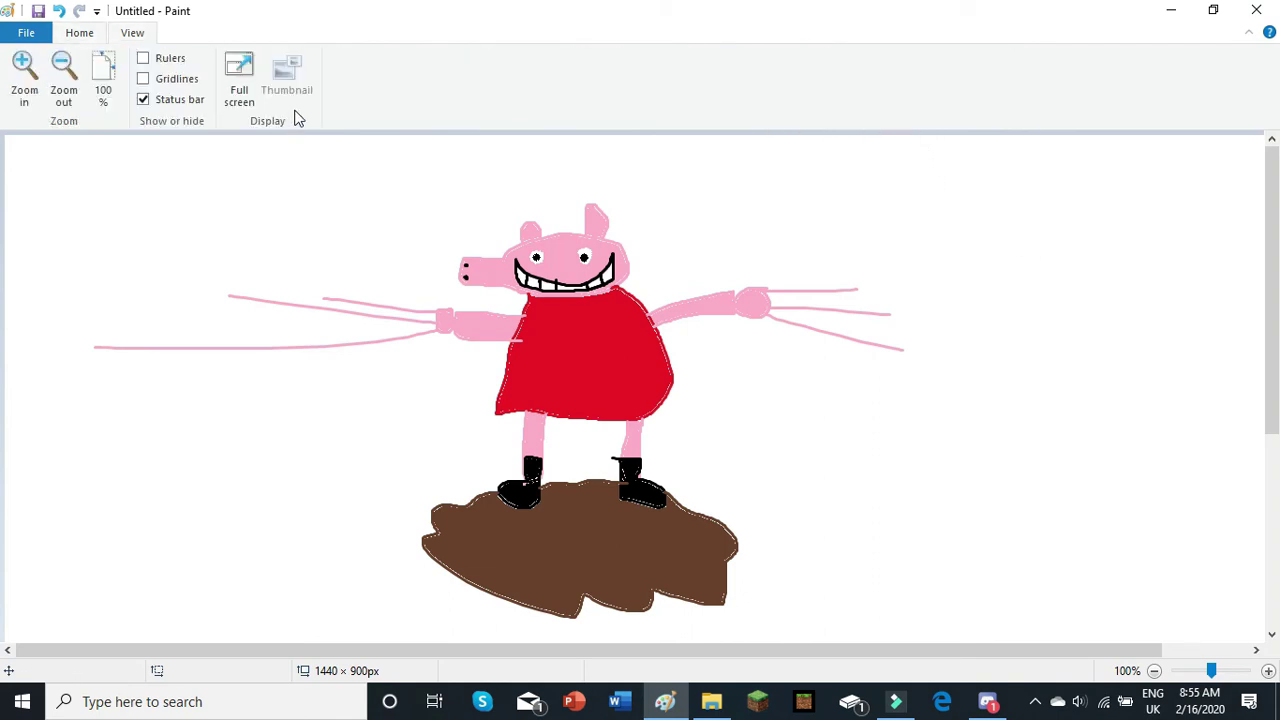
pyautogui.scroll(1, 296, 115)
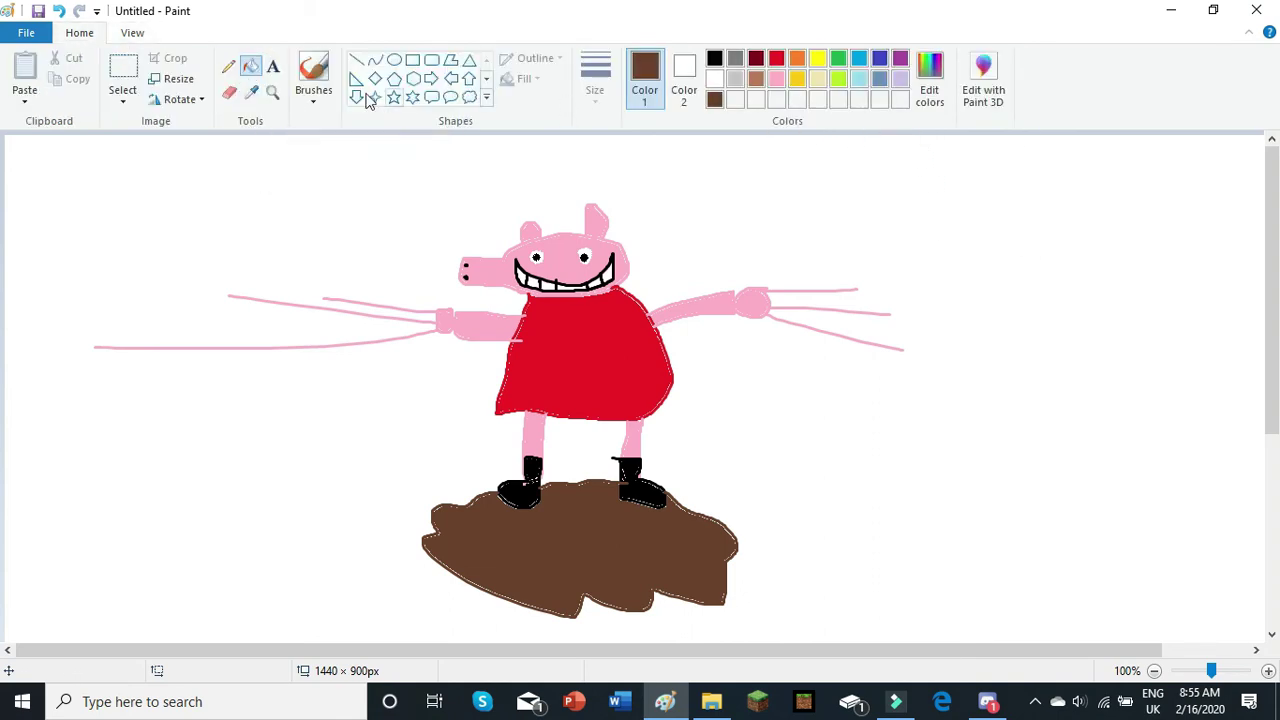
pyautogui.click(306, 76)
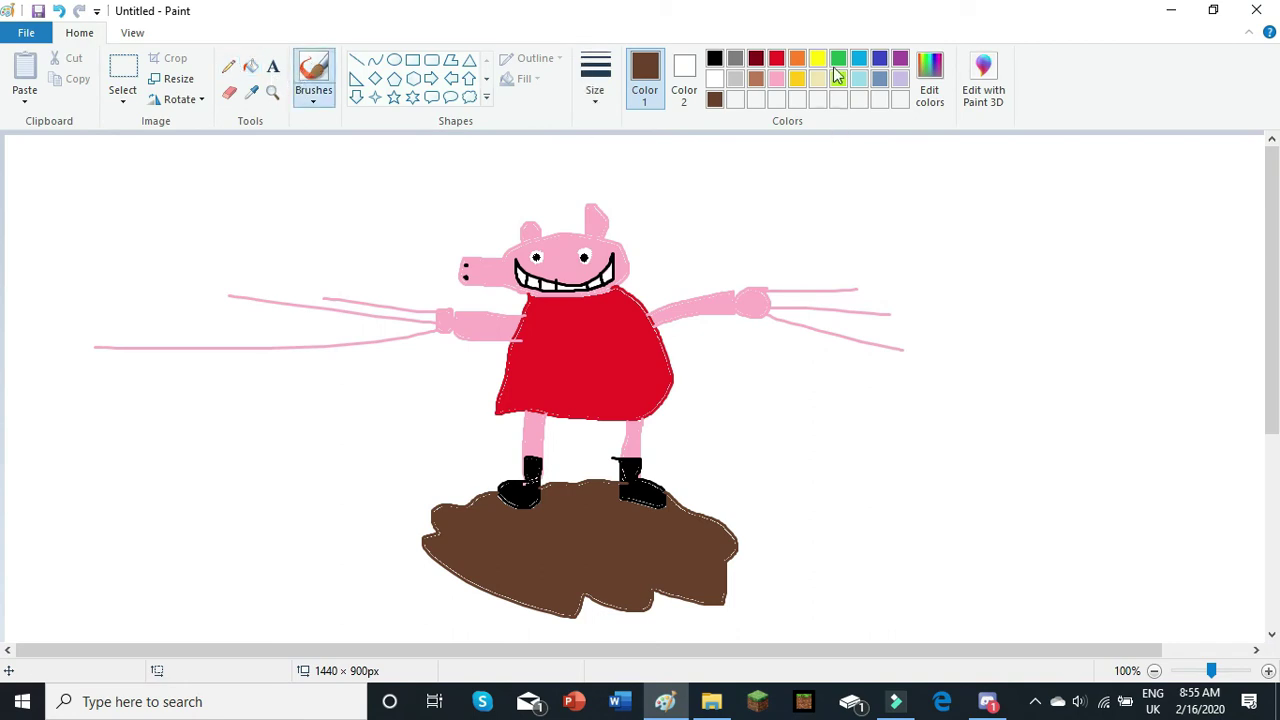
pyautogui.click(862, 79)
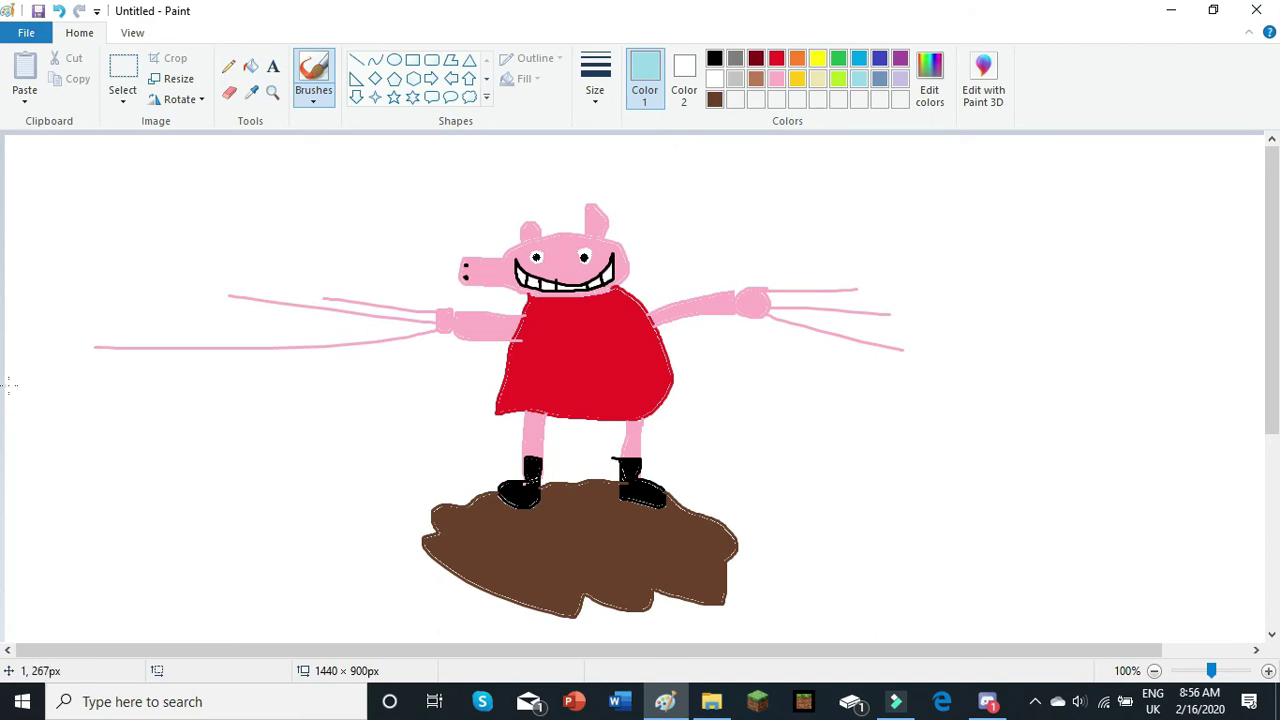
pyautogui.moveTo(6, 384); pyautogui.dragTo(1264, 390)
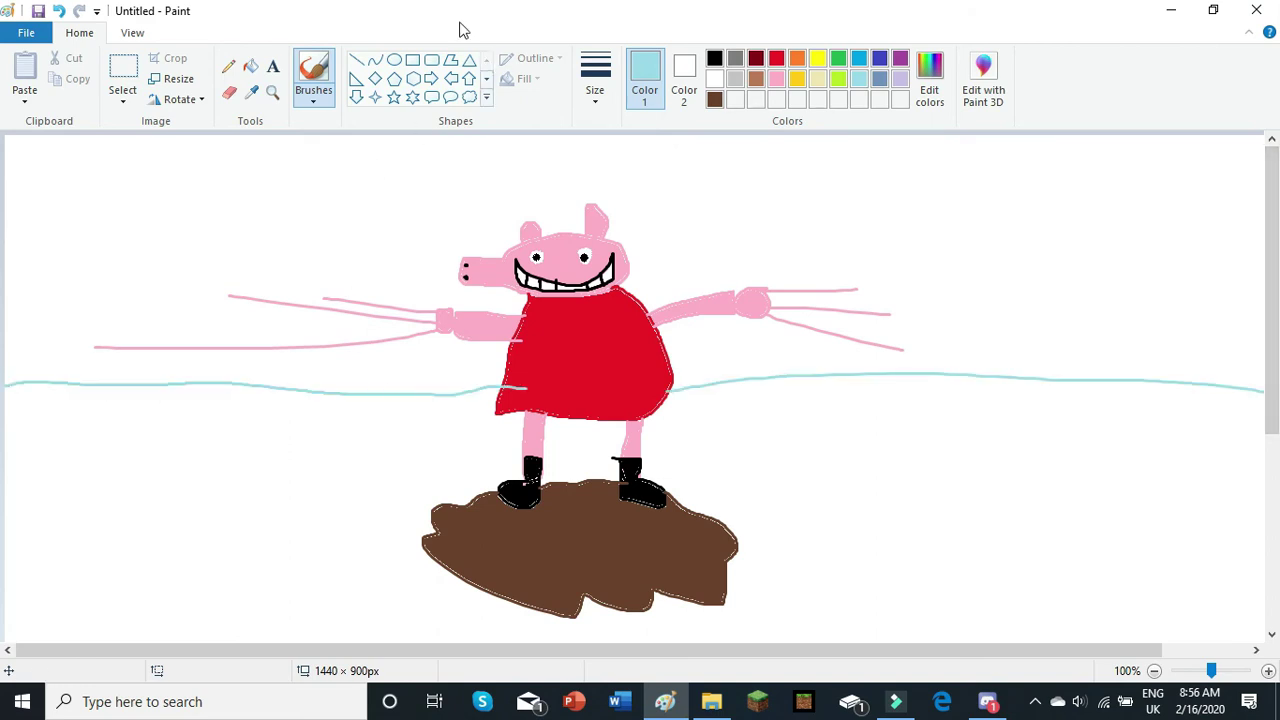
pyautogui.click(251, 66)
pyautogui.click(776, 58)
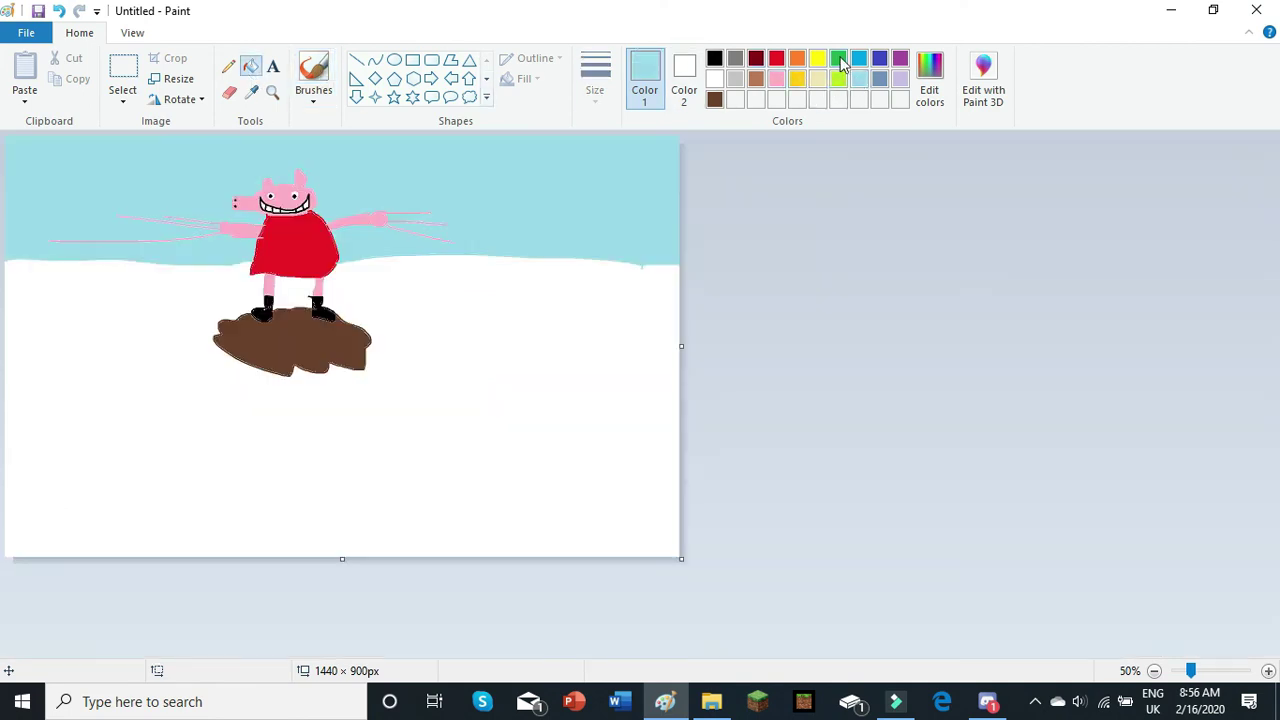
# - Mix a darker green from the green swatch and fill the ground below the horizon with it
pyautogui.doubleClick(838, 60)
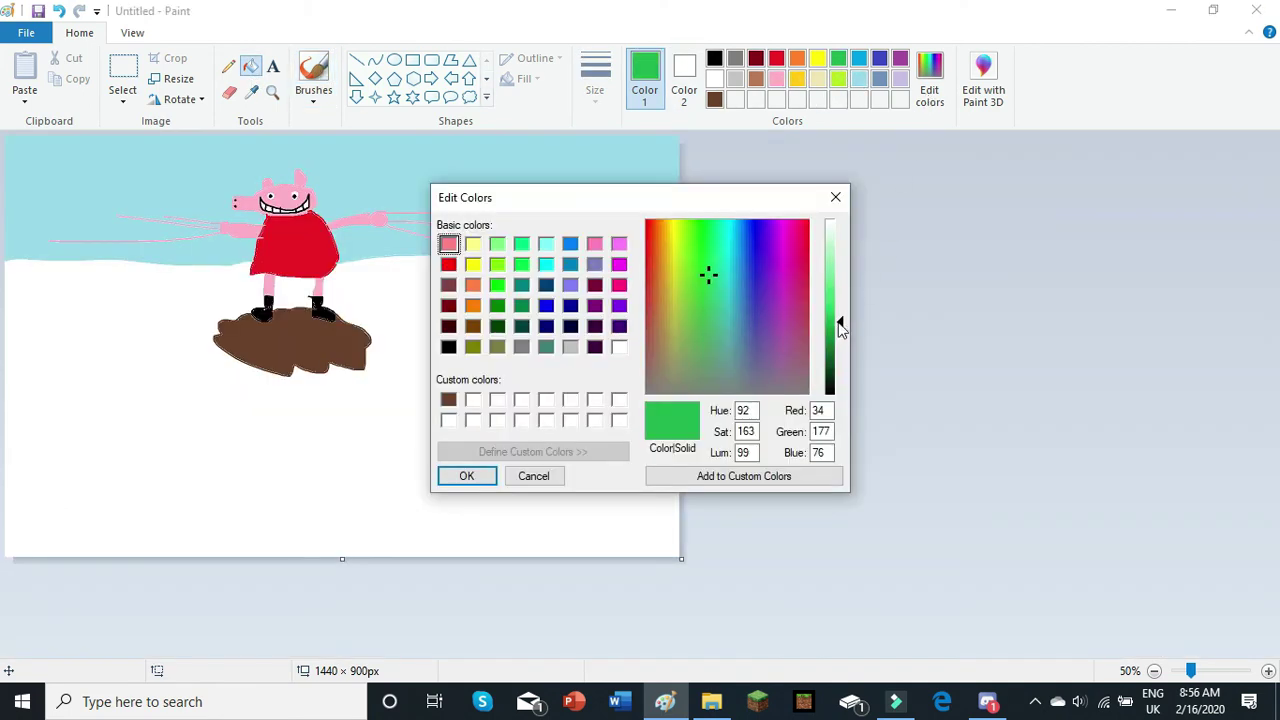
pyautogui.moveTo(840, 330); pyautogui.dragTo(840, 357)
pyautogui.click(466, 473)
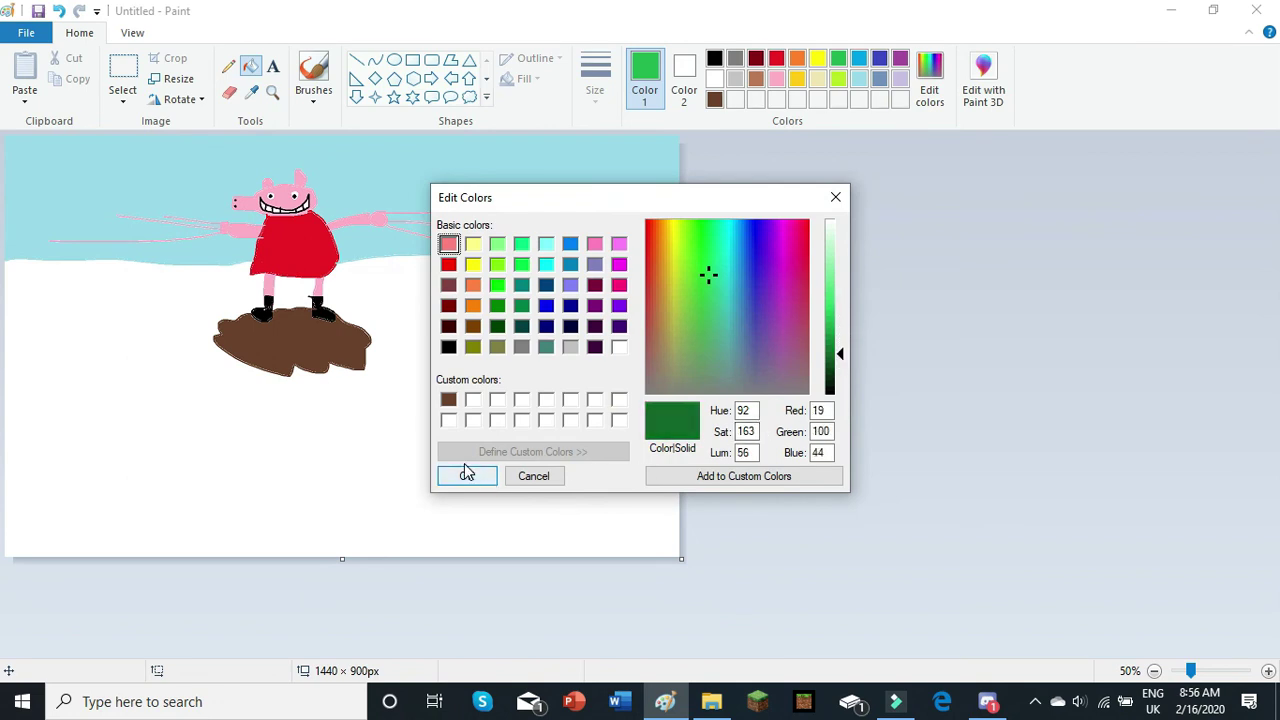
pyautogui.click(467, 474)
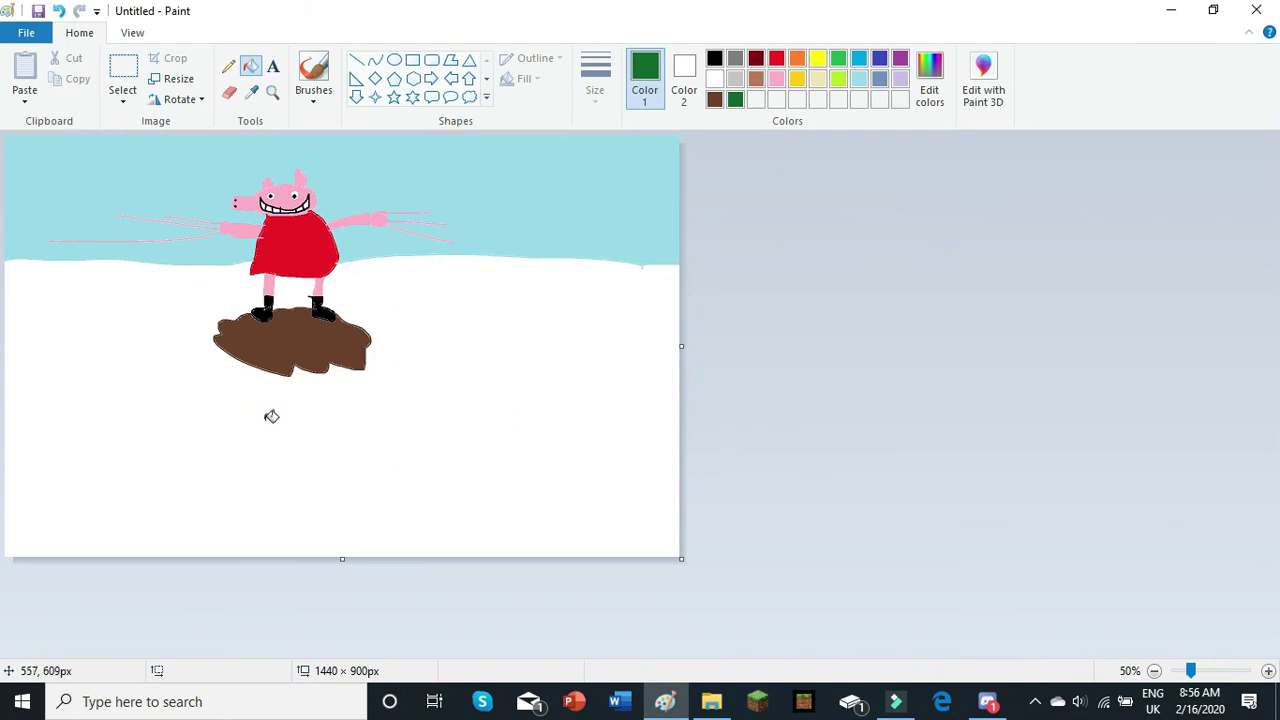
pyautogui.click(271, 416)
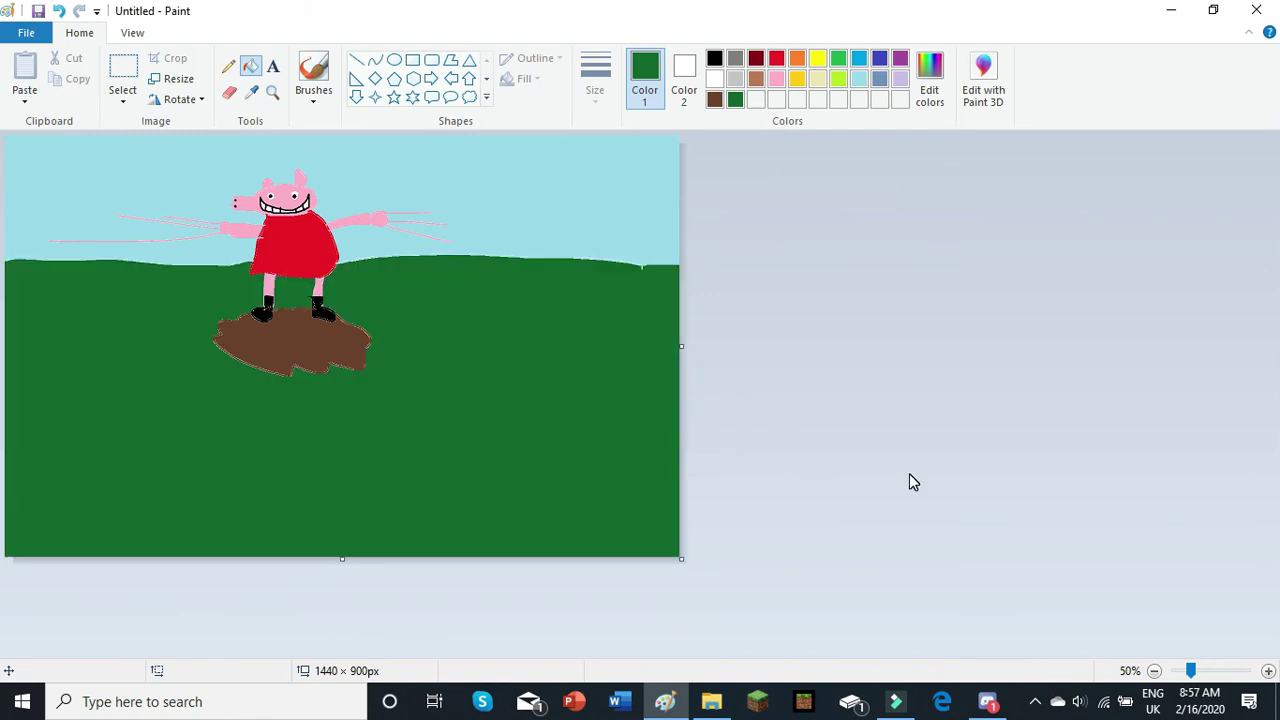